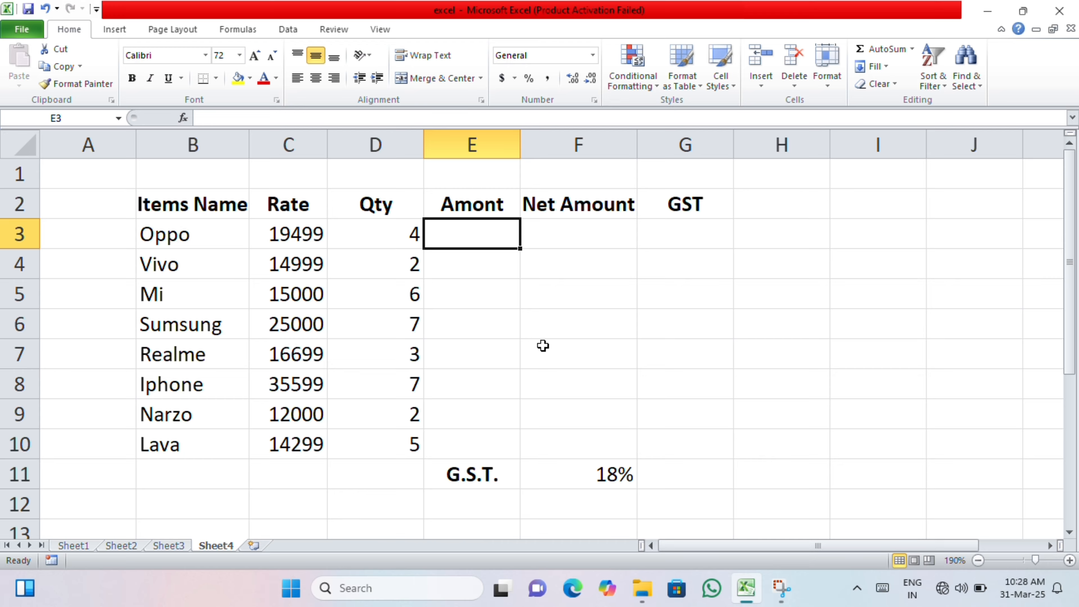
{"action": "type", "text": "="}
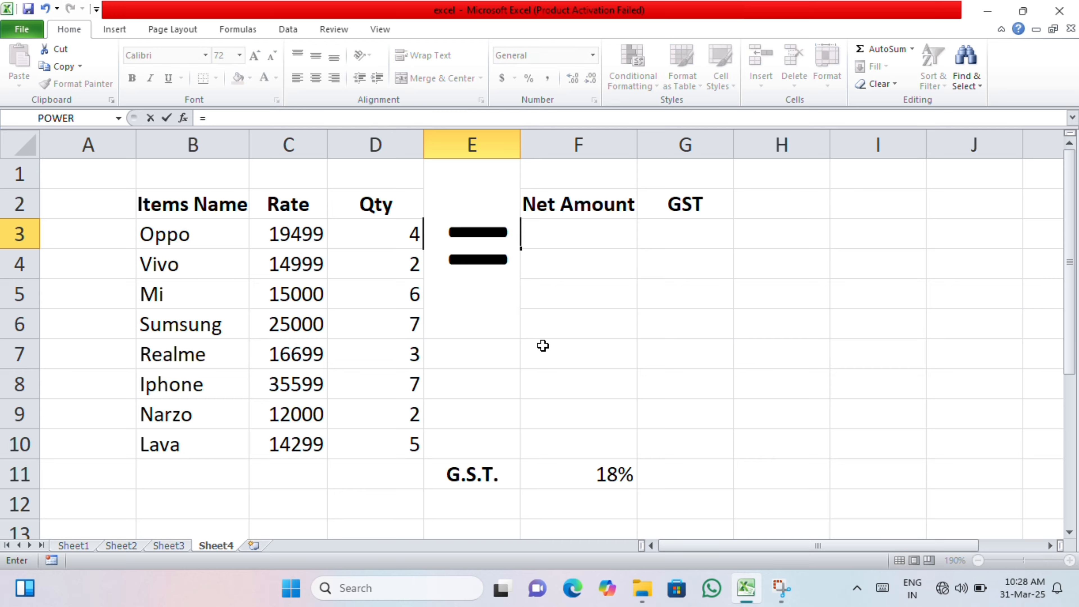
{"action": "key", "text": "BackSpace"}
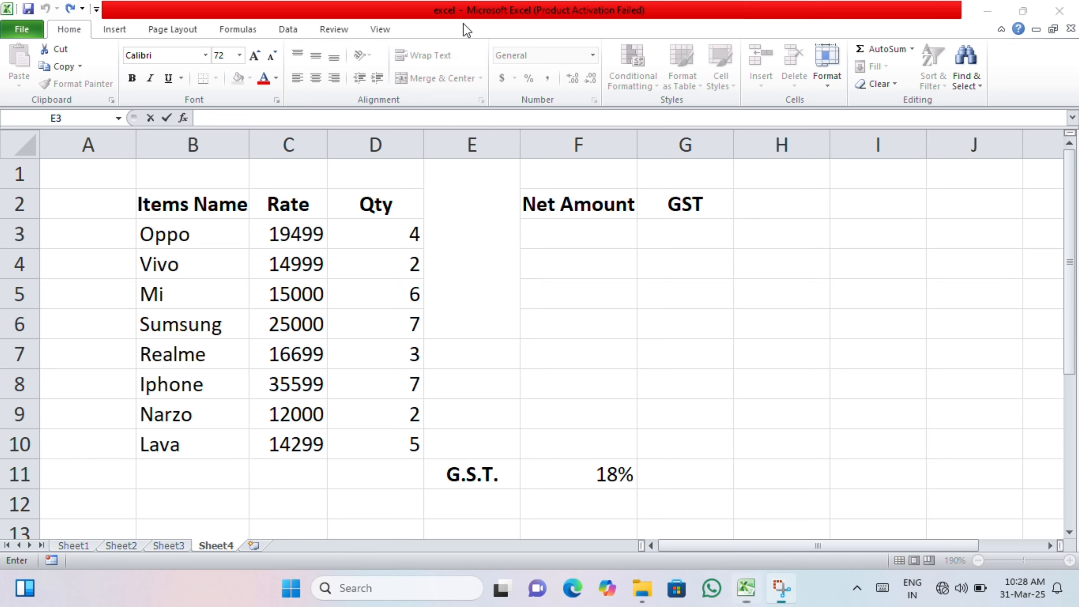
{"action": "key", "text": "Escape"}
Calculate the Oppo amount in E3 by multiplying rate by quantity with the formula =C3*D3
{"action": "left_click", "coordinate": [489, 236]}
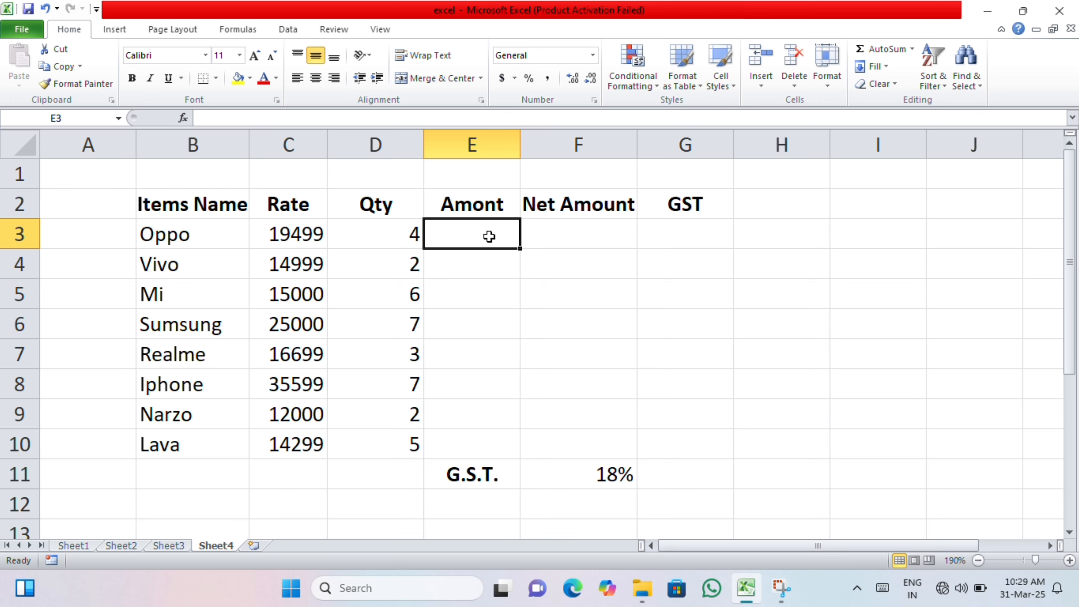
{"action": "type", "text": "="}
{"action": "key", "text": "Left"}
{"action": "key", "text": "Left"}
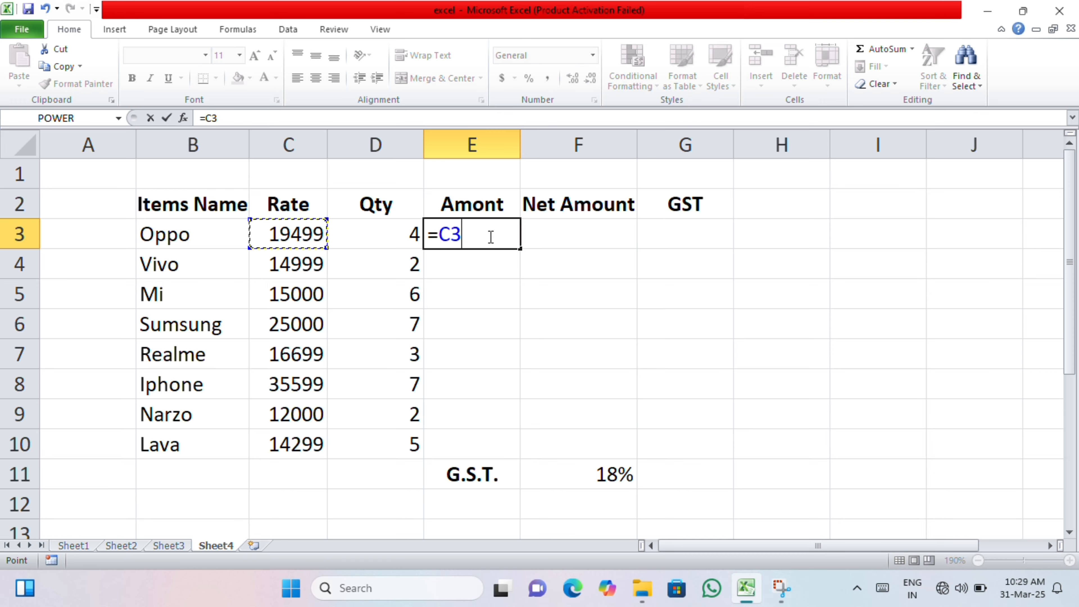
{"action": "type", "text": "*"}
{"action": "key", "text": "Left"}
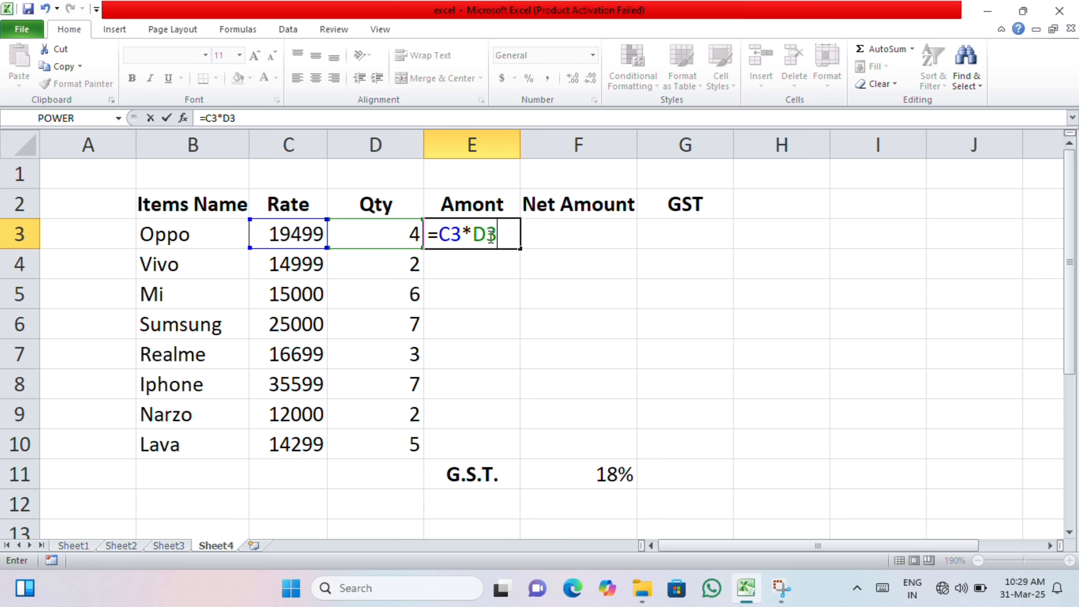
{"action": "key", "text": "Return"}
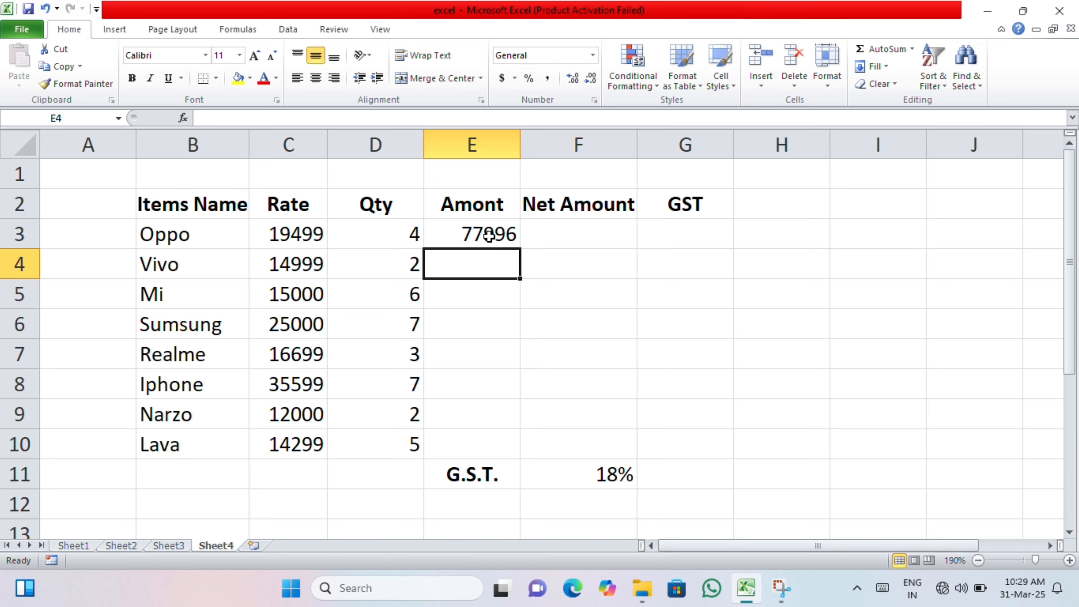
Fill the amount formula from E3 down through E10 for all the remaining items
{"action": "key", "text": "Up"}
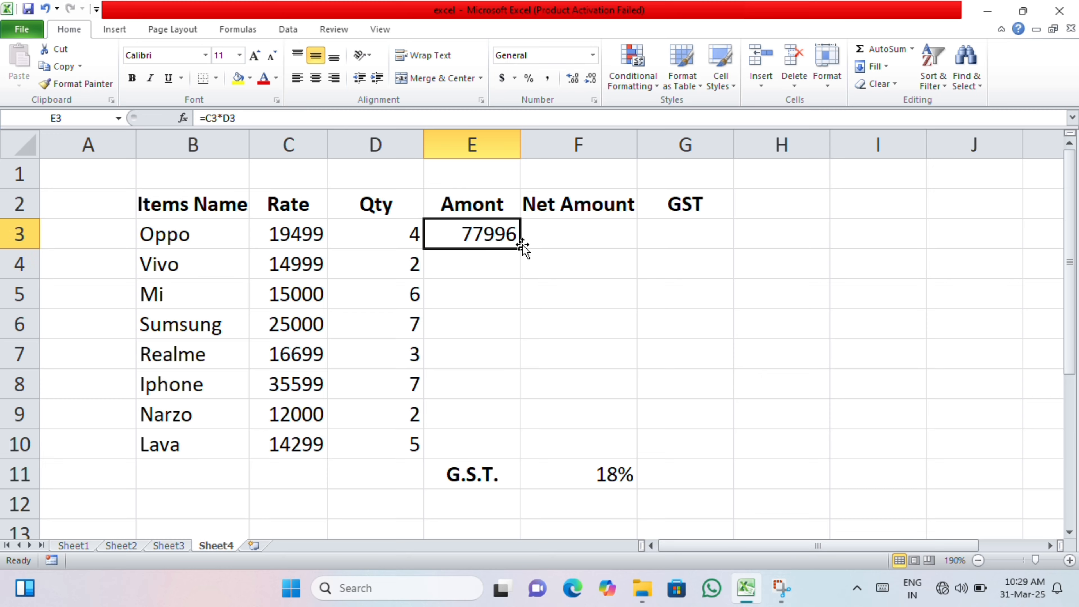
{"action": "left_click_drag", "start_coordinate": [519, 249], "coordinate": [517, 453]}
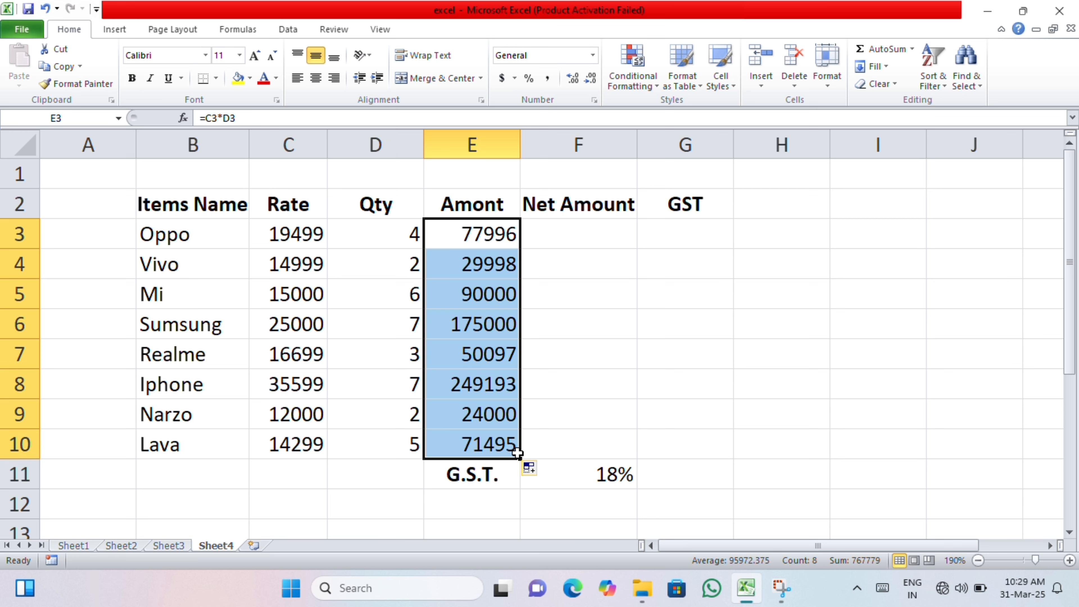
{"action": "left_click", "coordinate": [556, 448]}
Enter the net amount formula =(E3+E3*$F$11) in F3, with the GST rate cell as an absolute reference
{"action": "left_click", "coordinate": [562, 234]}
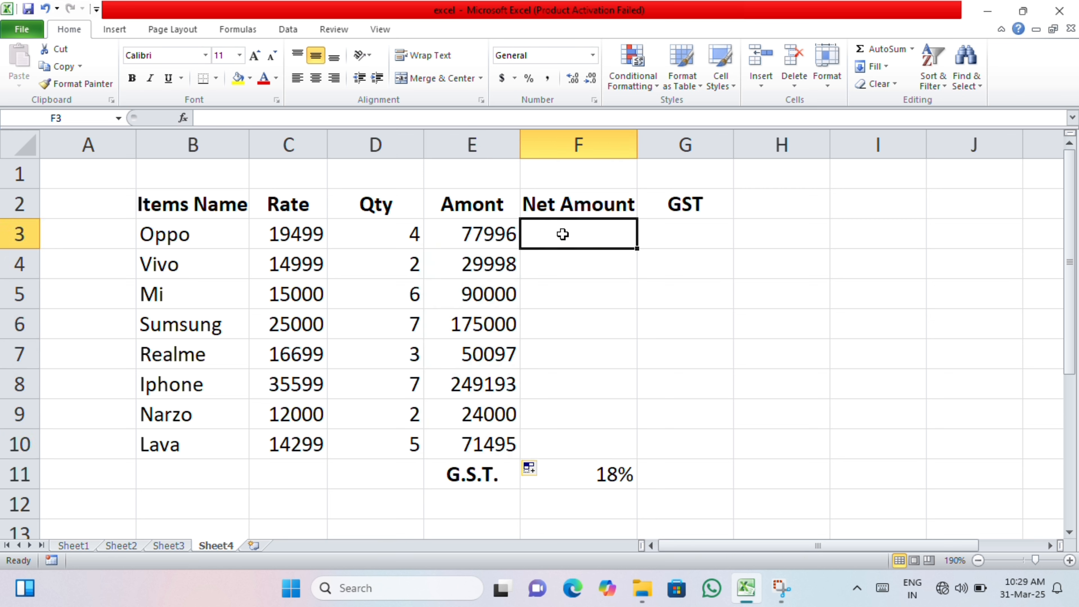
{"action": "type", "text": "="}
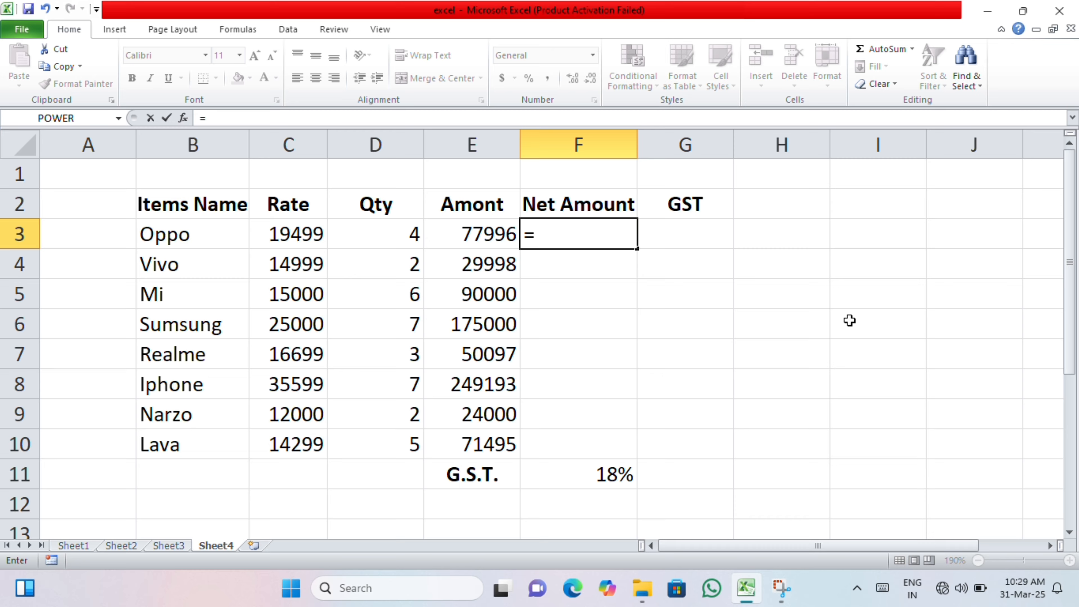
{"action": "type", "text": "("}
{"action": "key", "text": "Left"}
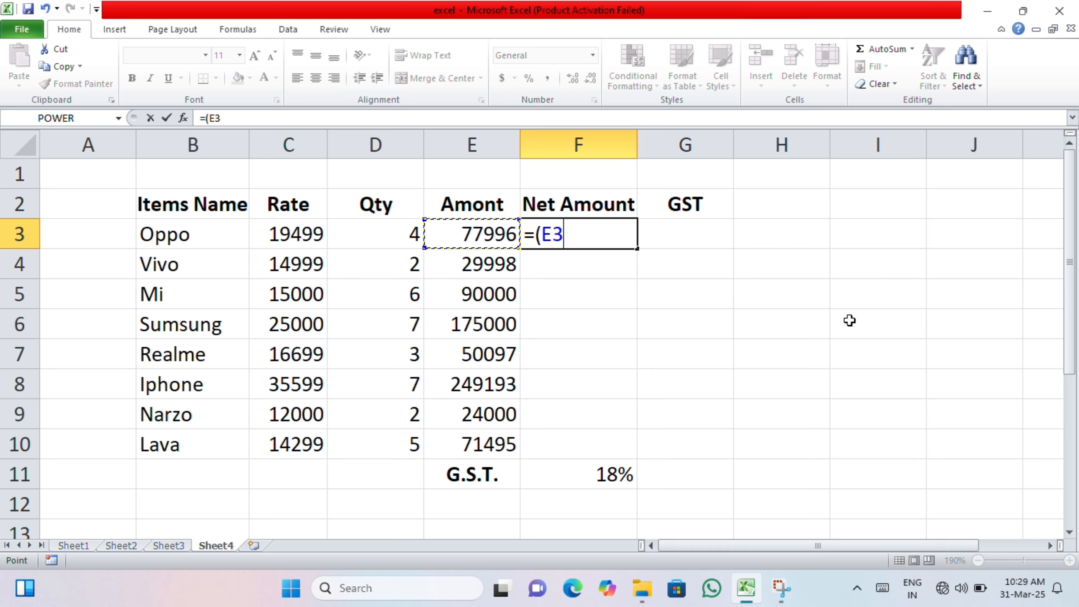
{"action": "type", "text": "+"}
{"action": "key", "text": "Left"}
{"action": "type", "text": "*"}
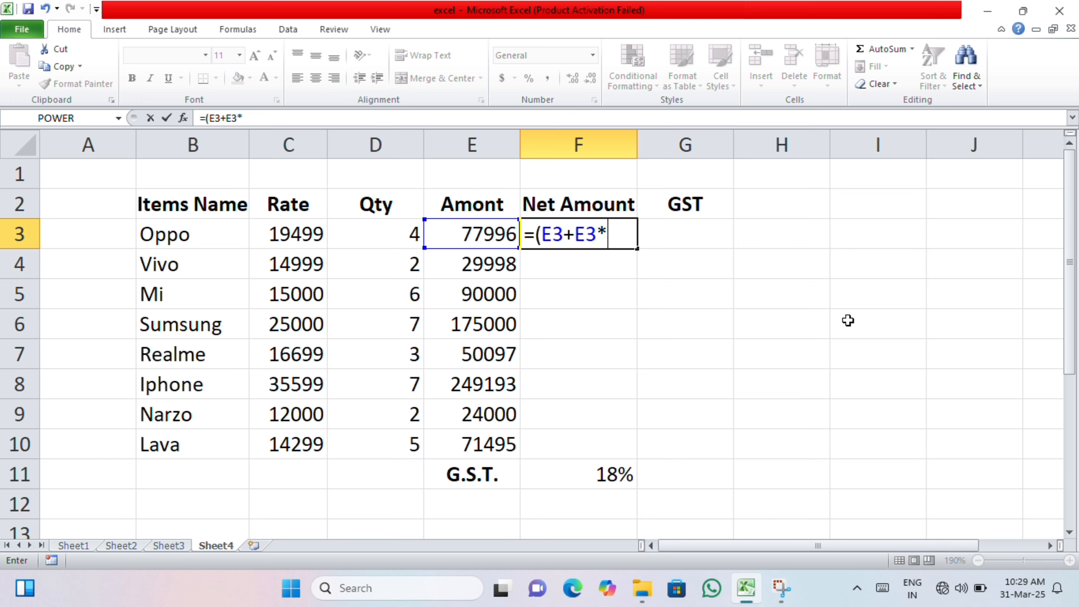
{"action": "left_click", "coordinate": [596, 477]}
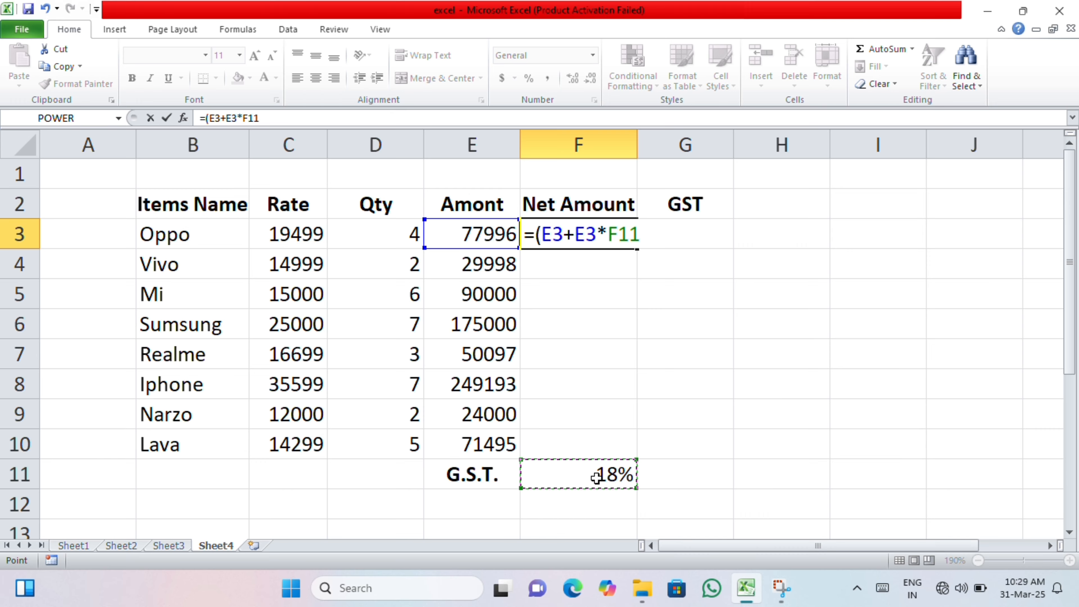
{"action": "type", "text": ")"}
{"action": "key", "text": "F4"}
{"action": "key", "text": "Return"}
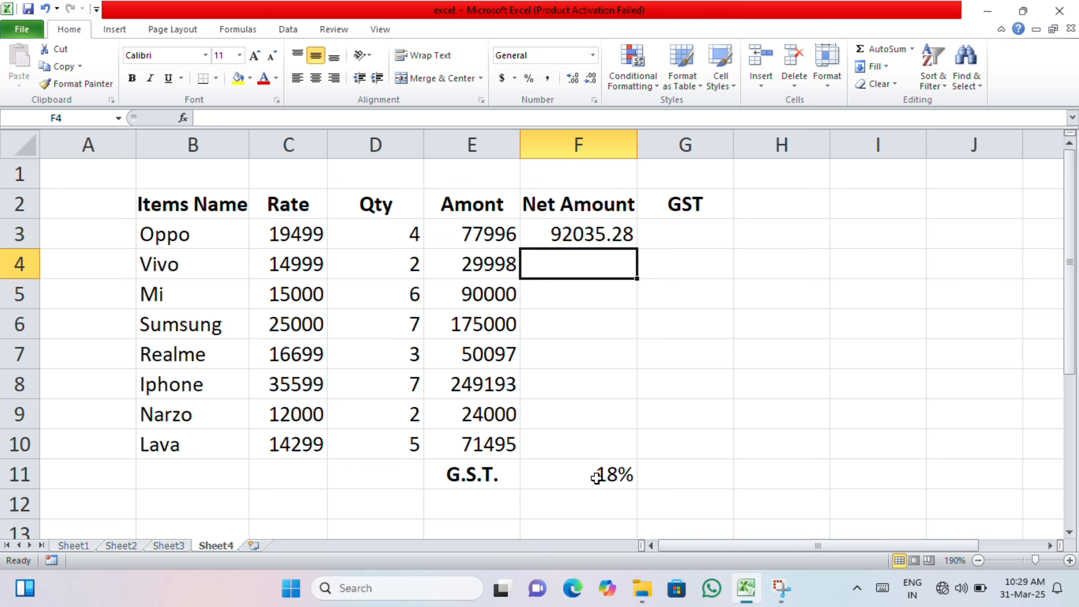
Fill the net amount formula from F3 down through F10 and check several of the copied formulas
{"action": "key", "text": "Up"}
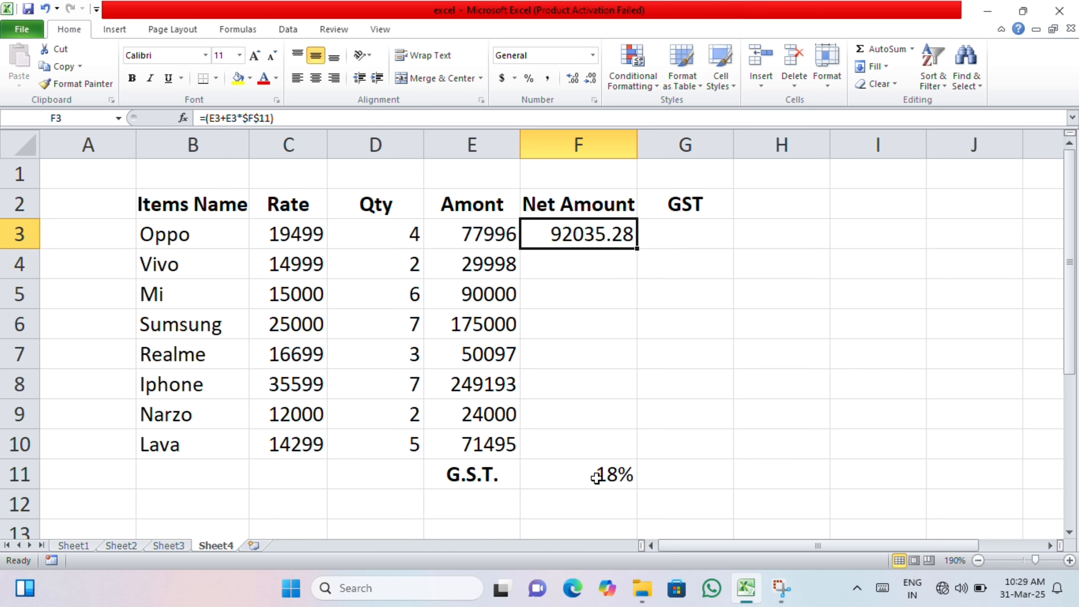
{"action": "left_click_drag", "start_coordinate": [640, 248], "coordinate": [626, 458]}
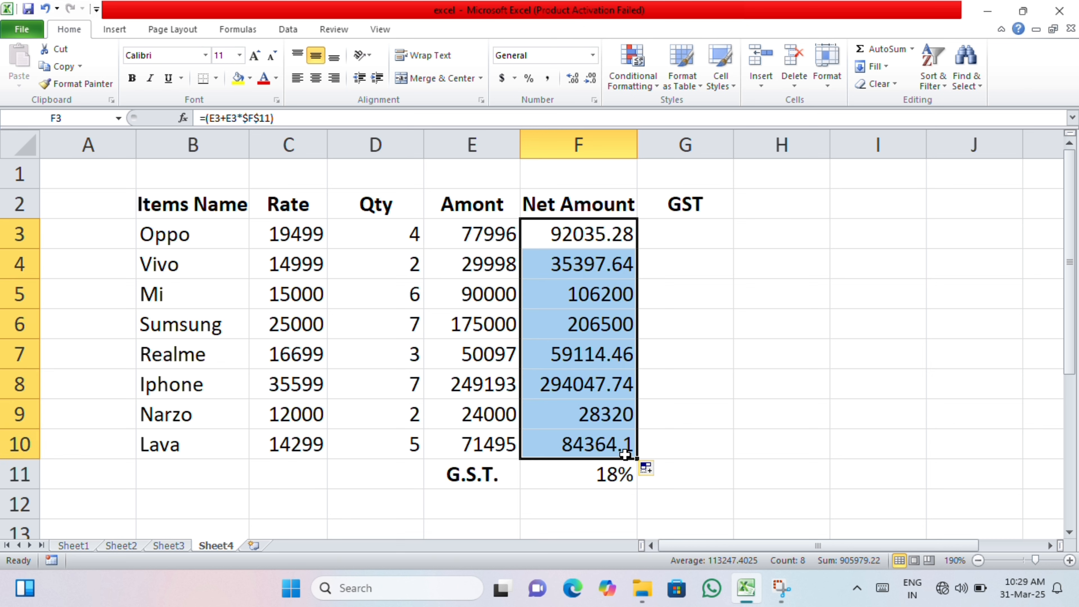
{"action": "left_click", "coordinate": [678, 413]}
{"action": "left_click", "coordinate": [598, 302]}
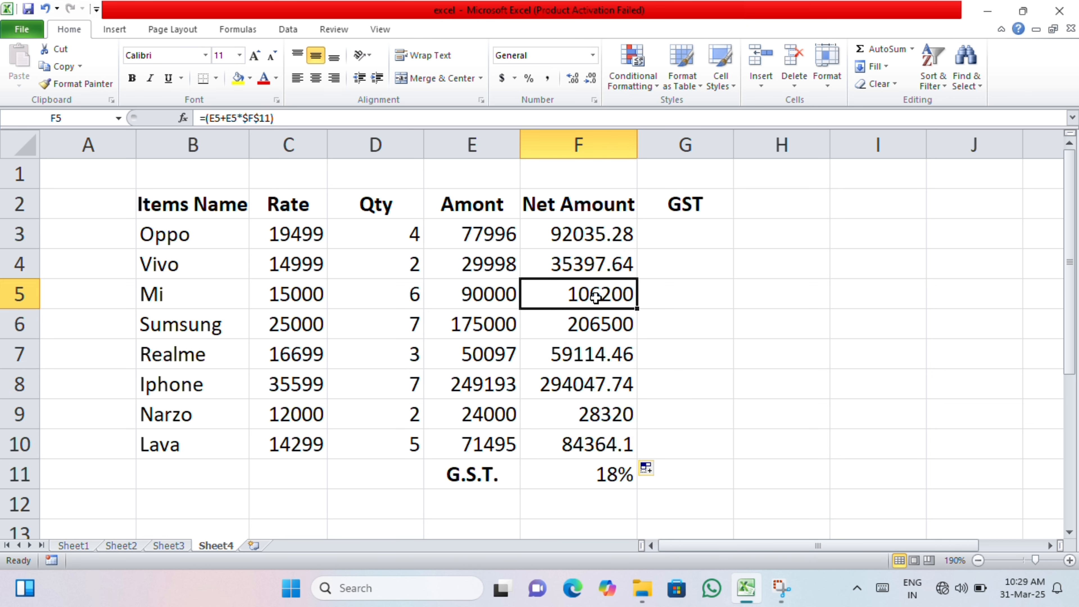
{"action": "left_click", "coordinate": [599, 355]}
{"action": "left_click", "coordinate": [597, 413]}
Enter the GST formula =E3*$F$11 in G3, locking the reference to the GST rate cell
{"action": "left_click", "coordinate": [696, 246]}
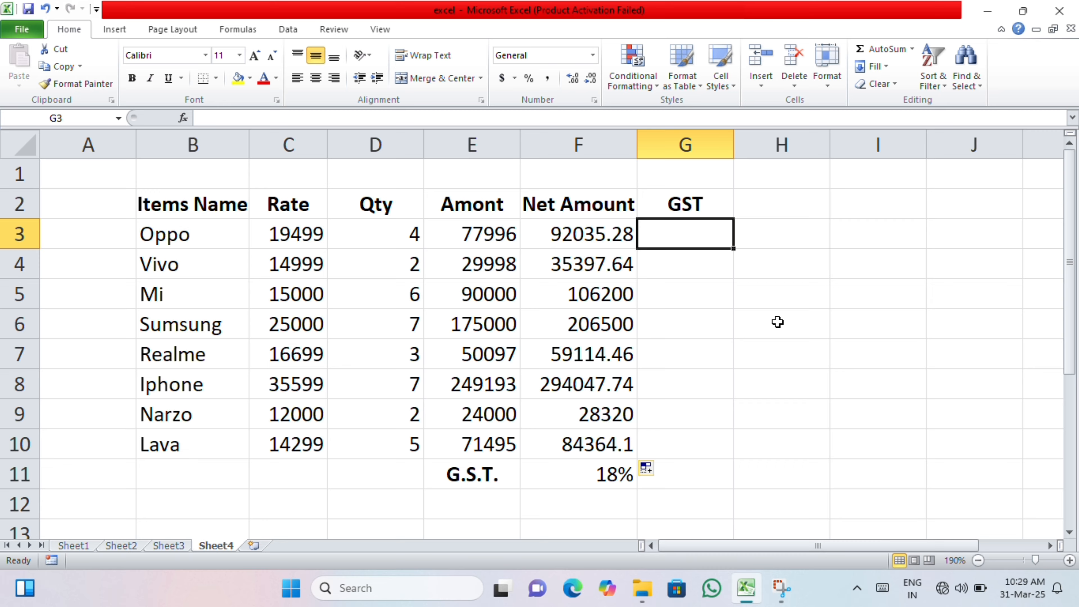
{"action": "type", "text": "="}
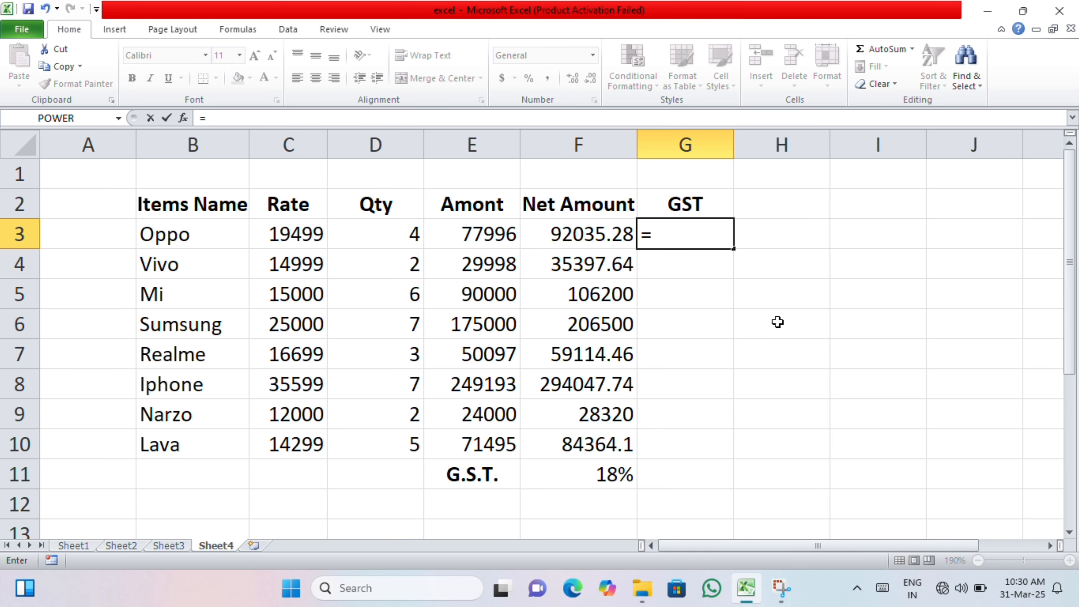
{"action": "key", "text": "Left"}
{"action": "key", "text": "Left"}
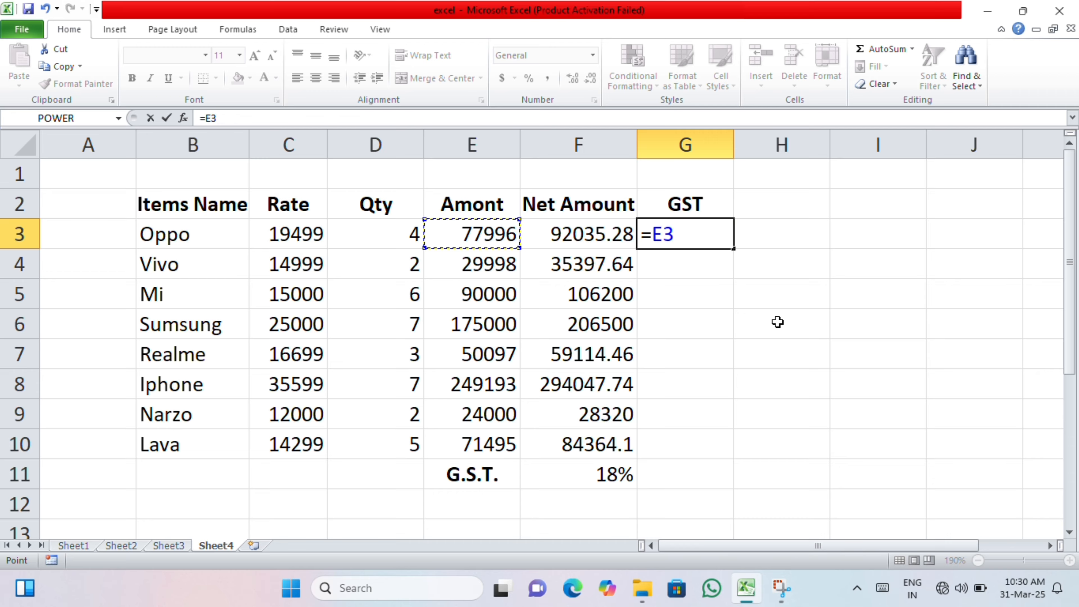
{"action": "type", "text": "*"}
{"action": "key", "text": "Down"}
{"action": "key", "text": "Down"}
{"action": "key", "text": "Down"}
{"action": "key", "text": "Down"}
{"action": "key", "text": "Down"}
{"action": "key", "text": "Down"}
{"action": "key", "text": "Down"}
{"action": "key", "text": "Down"}
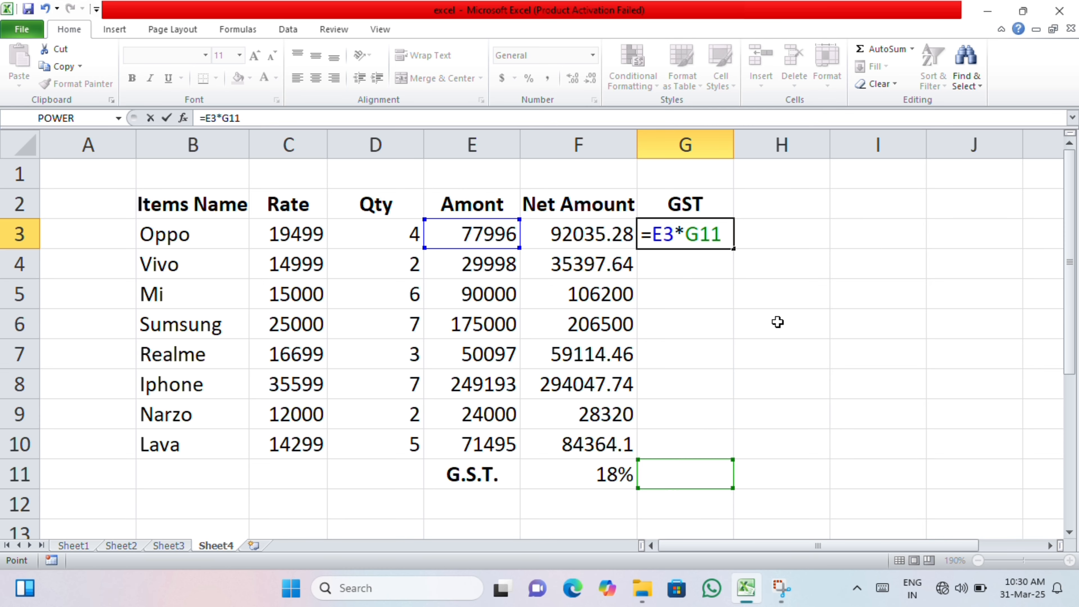
{"action": "key", "text": "Left"}
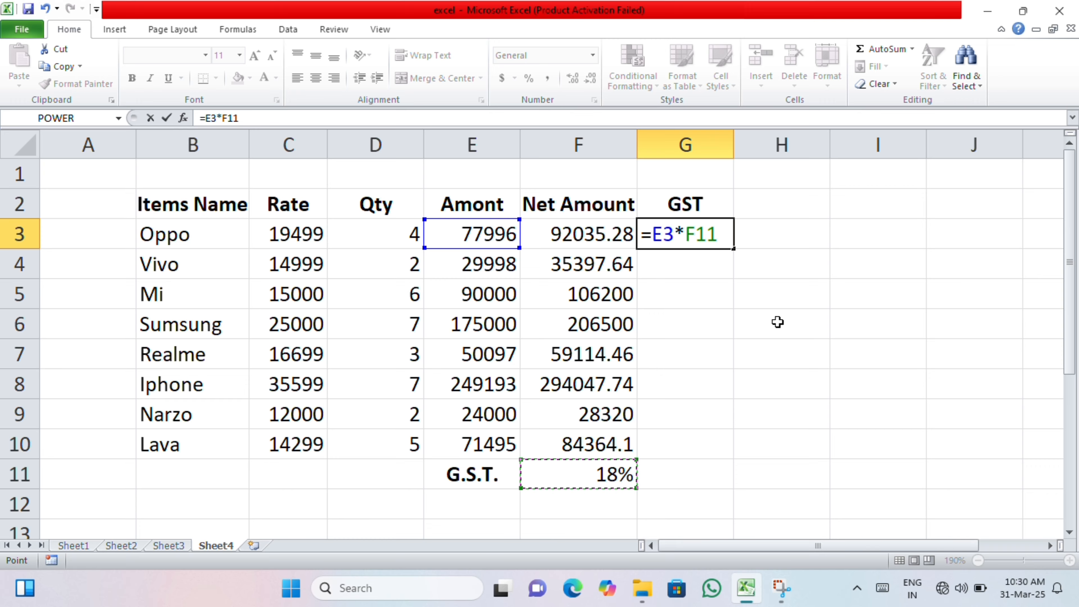
{"action": "key", "text": "F4"}
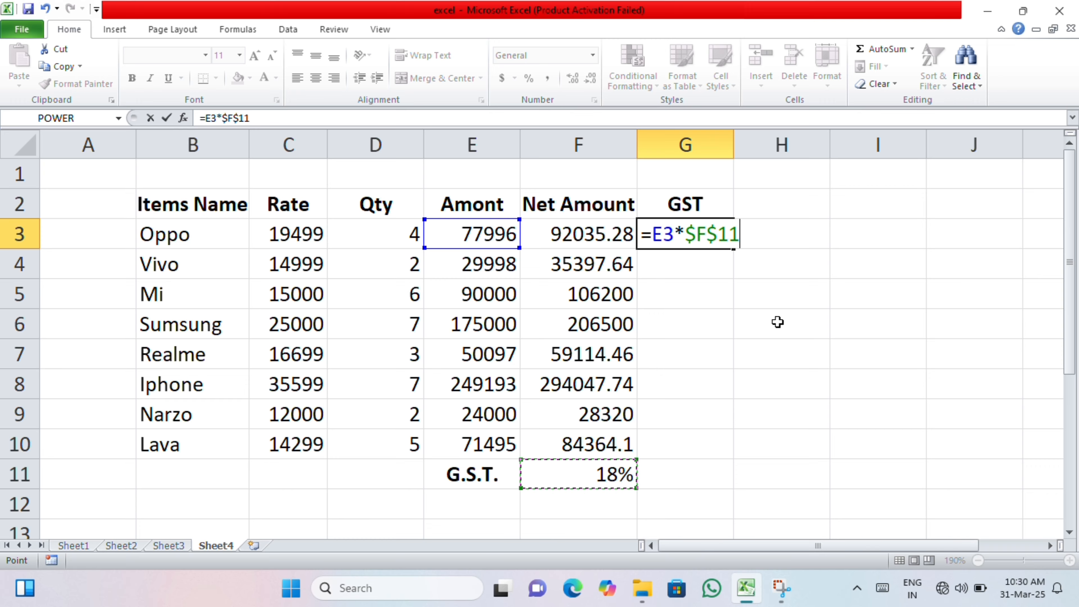
{"action": "key", "text": "Return"}
Fill the GST formula from G3 down through G10
{"action": "key", "text": "Up"}
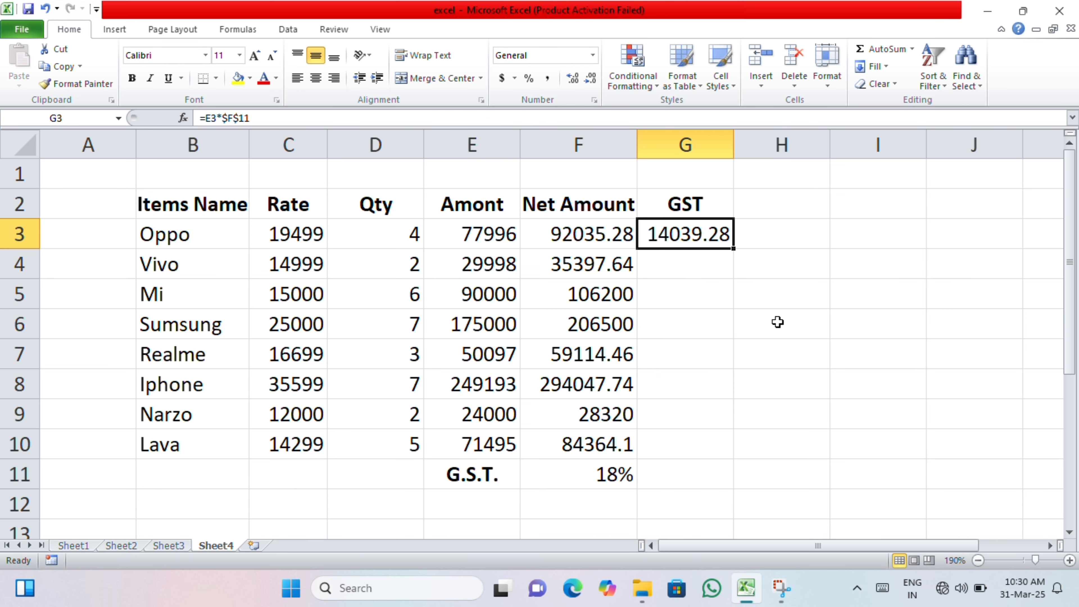
{"action": "key", "text": "shift+Down"}
{"action": "key", "text": "shift+Down"}
{"action": "key", "text": "shift+Down"}
{"action": "key", "text": "shift+Down"}
{"action": "key", "text": "shift+Down"}
{"action": "key", "text": "shift+Down"}
{"action": "key", "text": "shift+Down"}
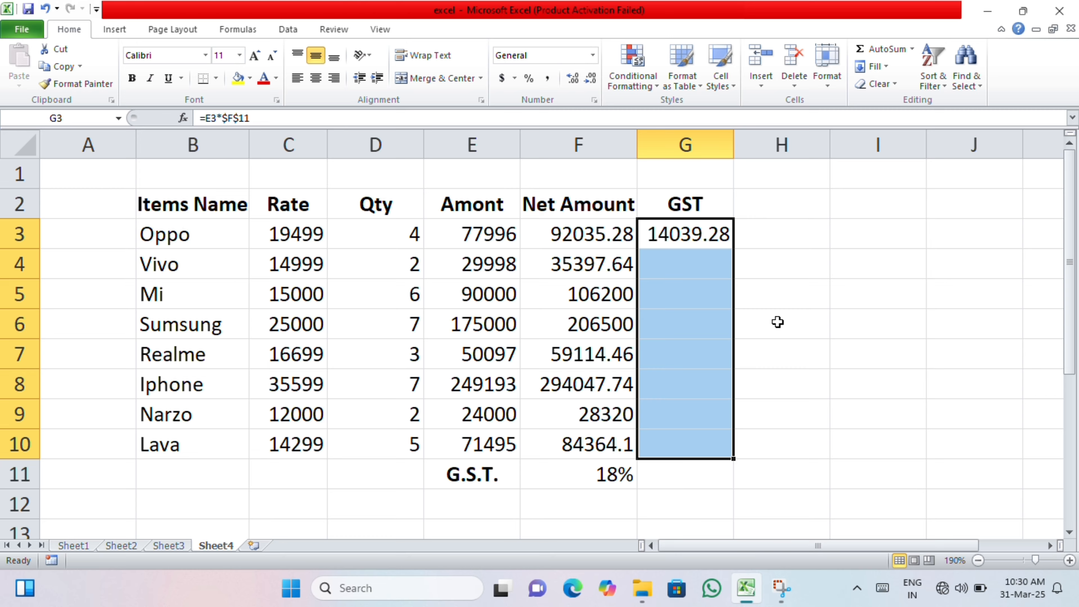
{"action": "key", "text": "ctrl+d"}
{"action": "key", "text": "Down"}
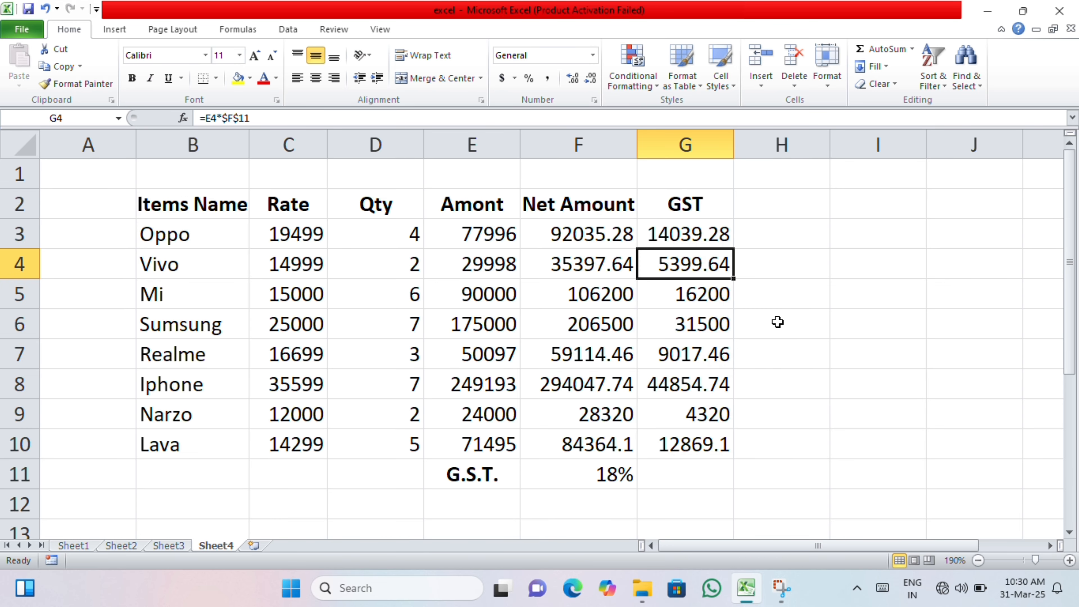
Add the column heading "Answer" in cell I2
{"action": "key", "text": "Right"}
{"action": "key", "text": "Right"}
{"action": "key", "text": "Up"}
{"action": "key", "text": "Up"}
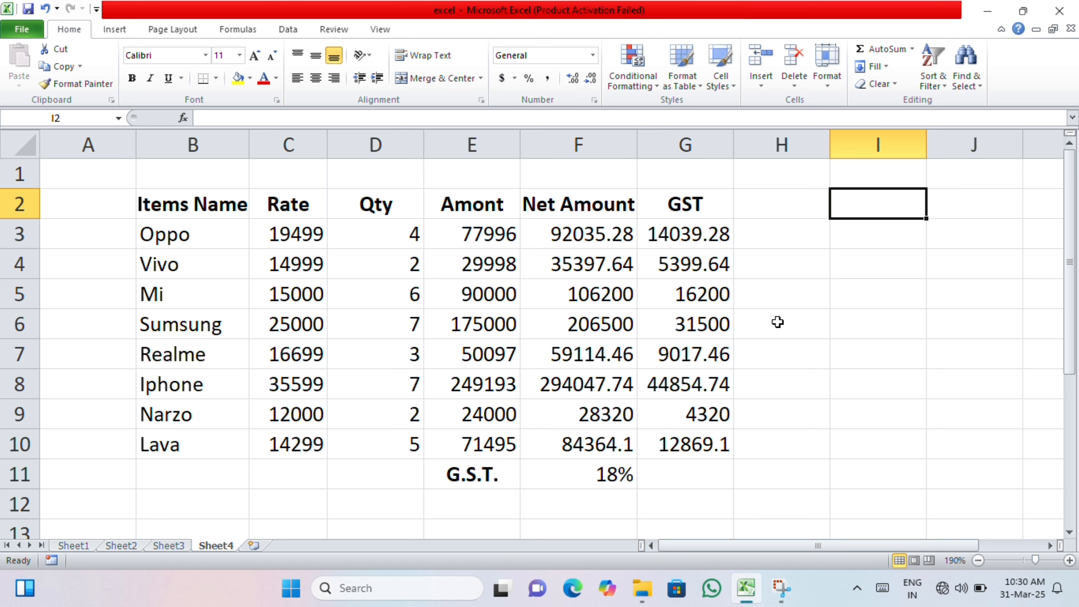
{"action": "type", "text": "Answer"}
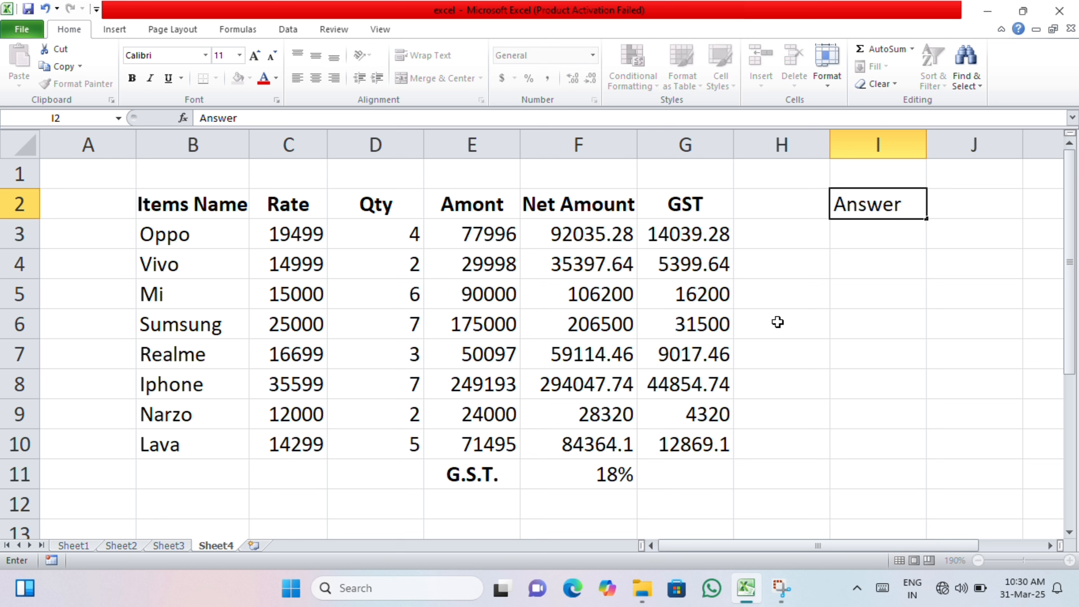
{"action": "key", "text": "Return"}
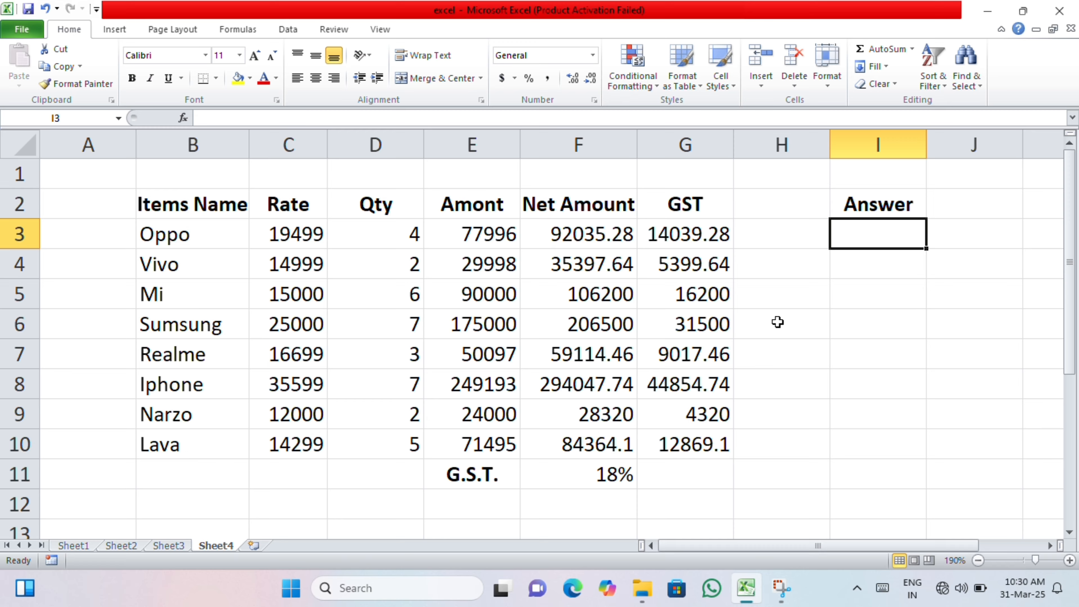
Enter the formula =F3-G3 in I3 to subtract the GST from the net amount
{"action": "type", "text": "="}
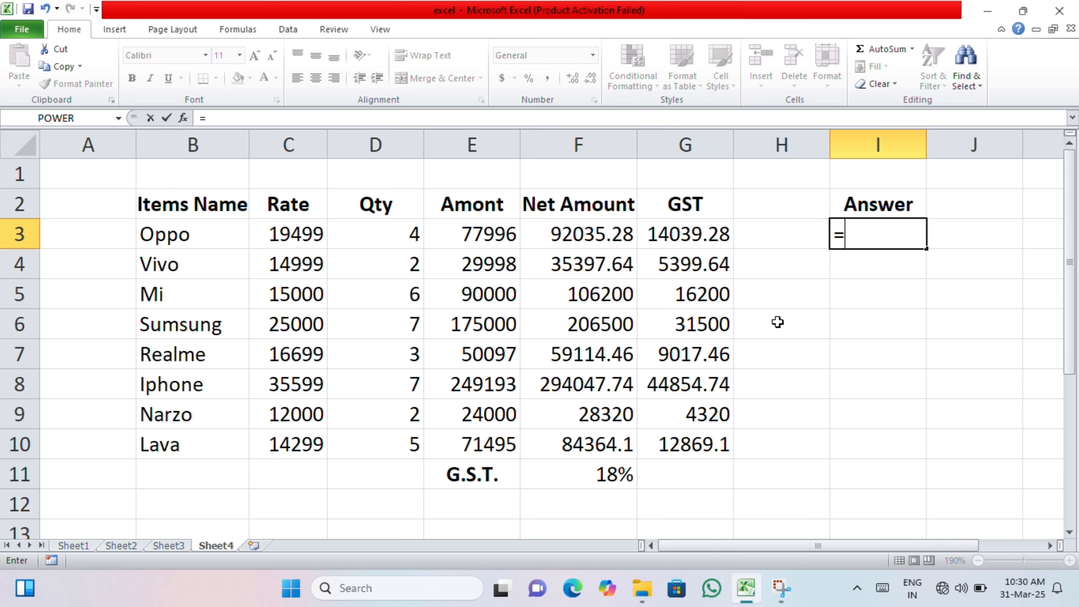
{"action": "key", "text": "Left"}
{"action": "key", "text": "Left"}
{"action": "key", "text": "Left"}
{"action": "type", "text": "-"}
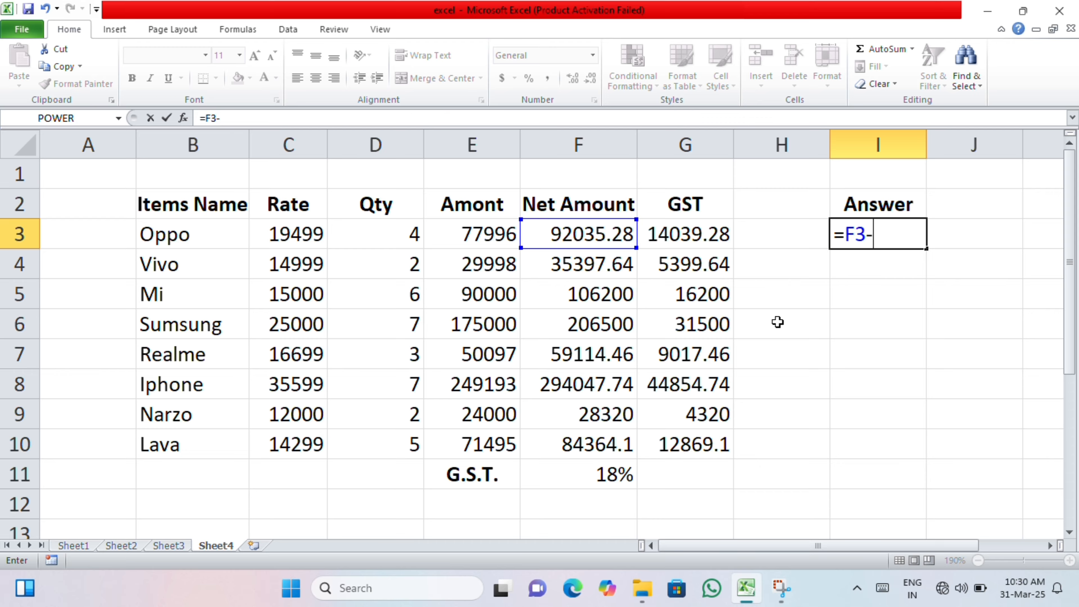
{"action": "key", "text": "Left"}
{"action": "key", "text": "Left"}
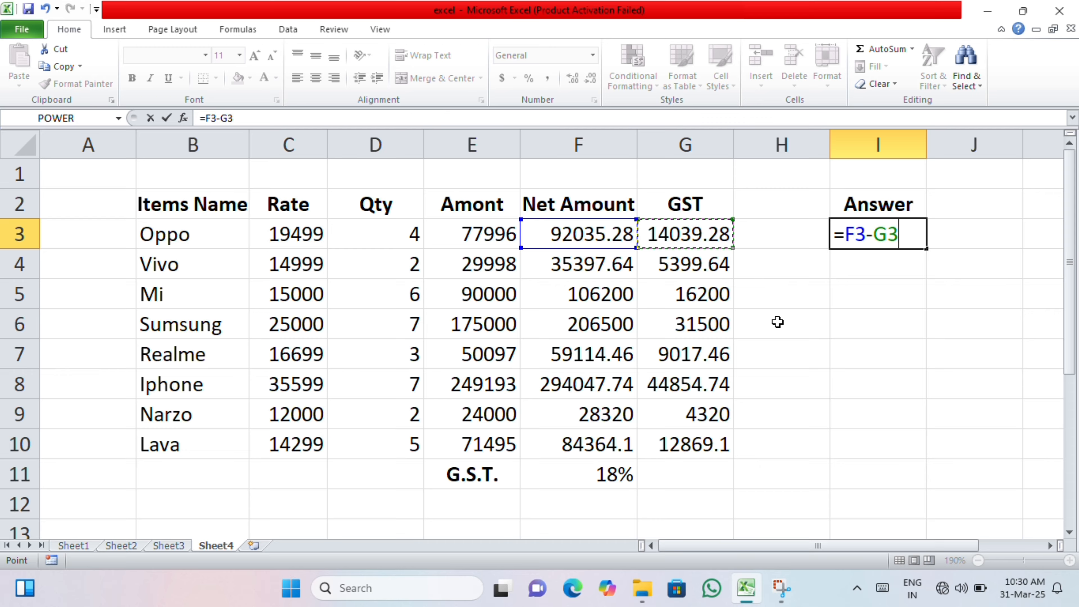
{"action": "key", "text": "Return"}
Fill the subtraction formula from I3 down through I10 under the Answer heading
{"action": "key", "text": "Up"}
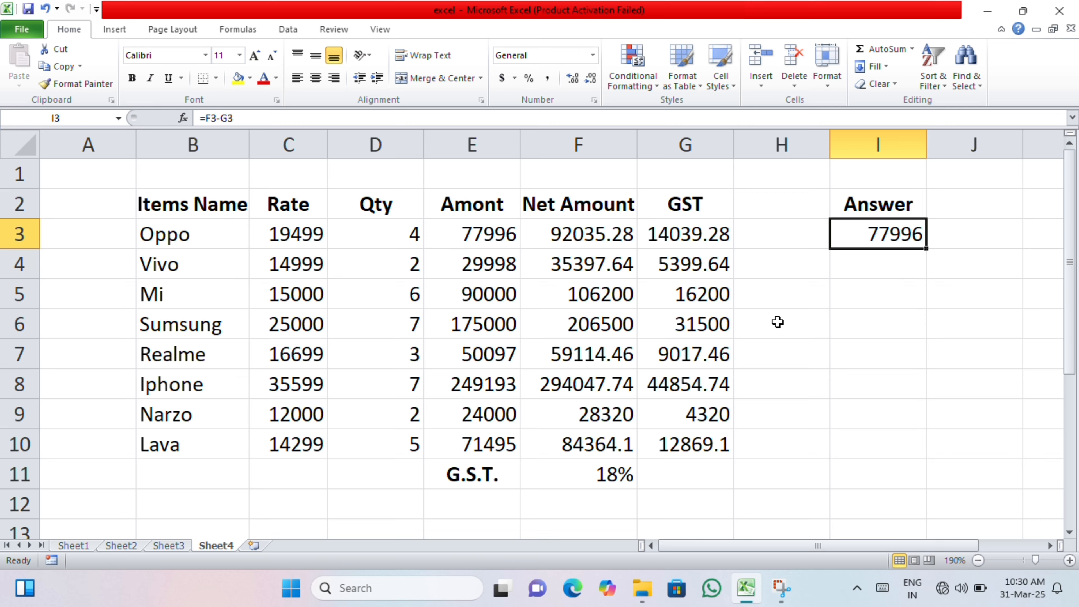
{"action": "key", "text": "shift+Down"}
{"action": "key", "text": "shift+Down"}
{"action": "key", "text": "shift+Down"}
{"action": "key", "text": "shift+Down"}
{"action": "key", "text": "shift+Down"}
{"action": "key", "text": "shift+Down"}
{"action": "key", "text": "shift+Down"}
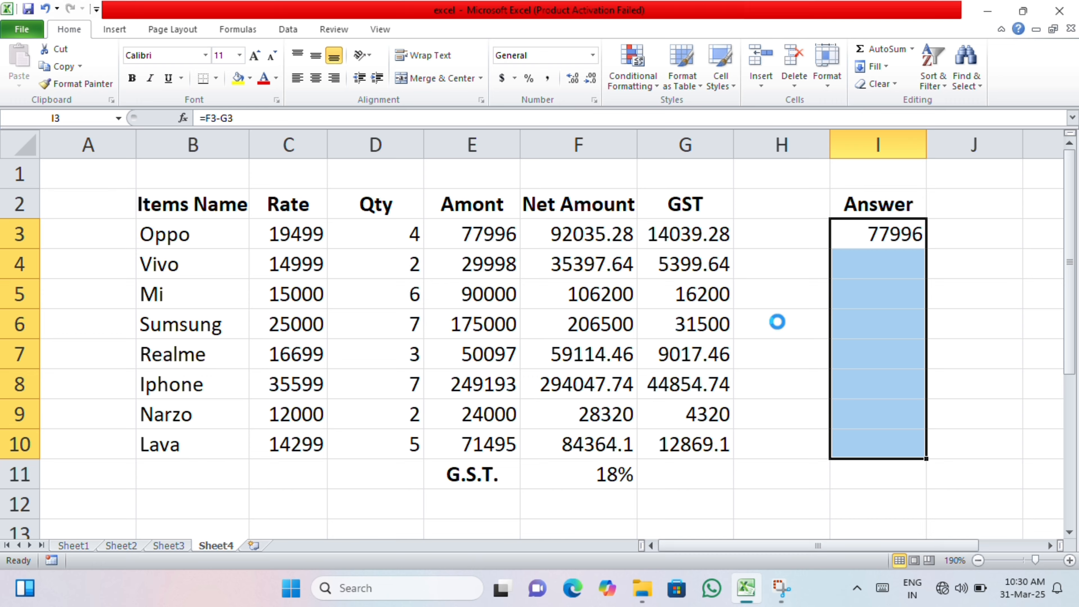
{"action": "key", "text": "ctrl+d"}
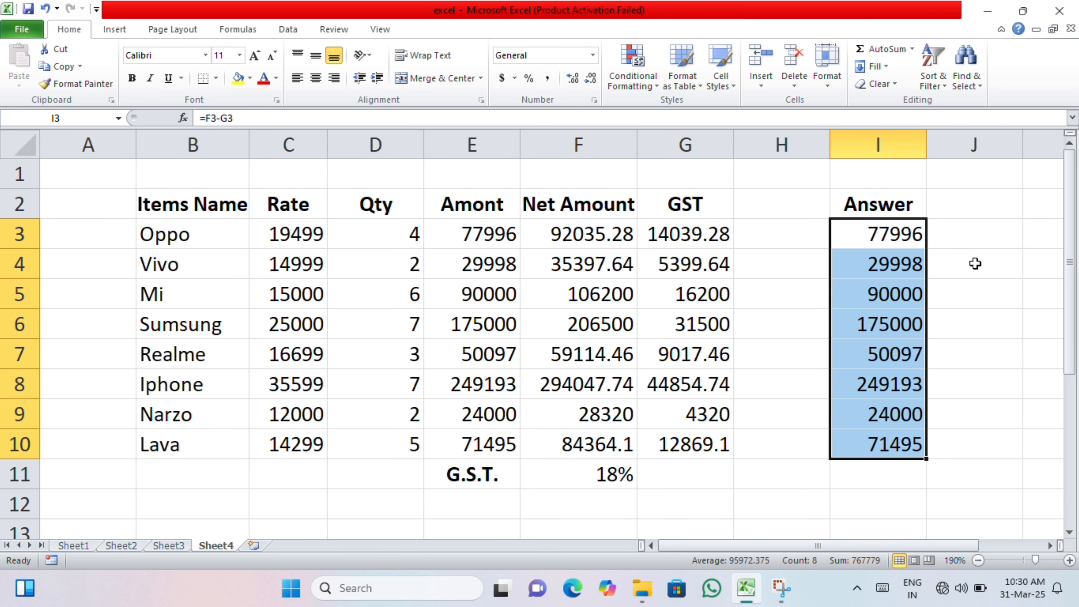
Compare the Answer values in column I with the amounts in column E, row by row from row 3 to row 10
{"action": "left_click", "coordinate": [975, 264]}
{"action": "left_click", "coordinate": [880, 246]}
{"action": "left_click", "coordinate": [471, 225]}
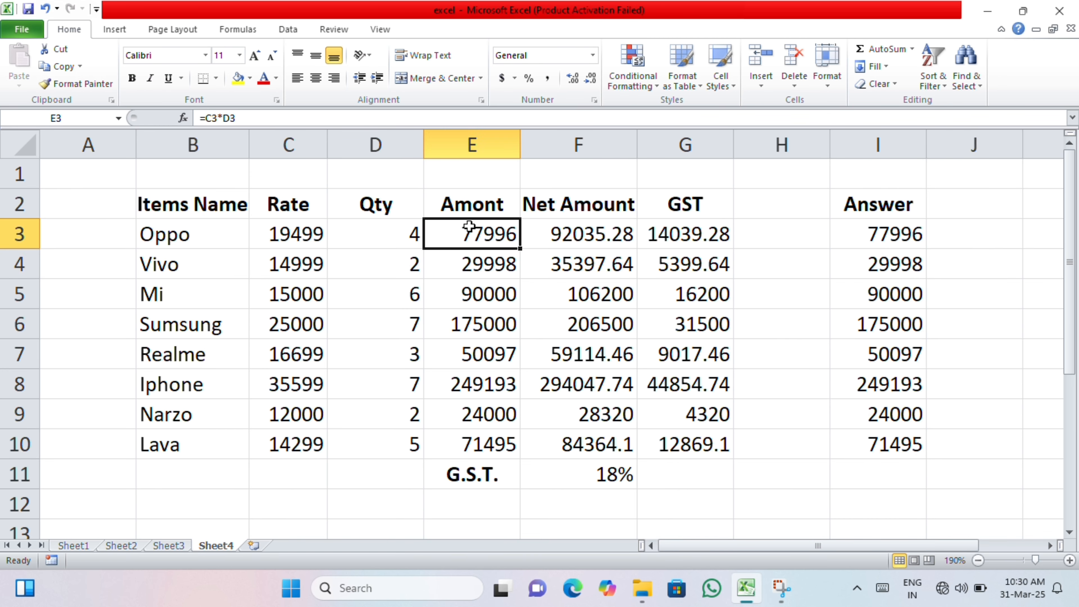
{"action": "left_click", "coordinate": [860, 264]}
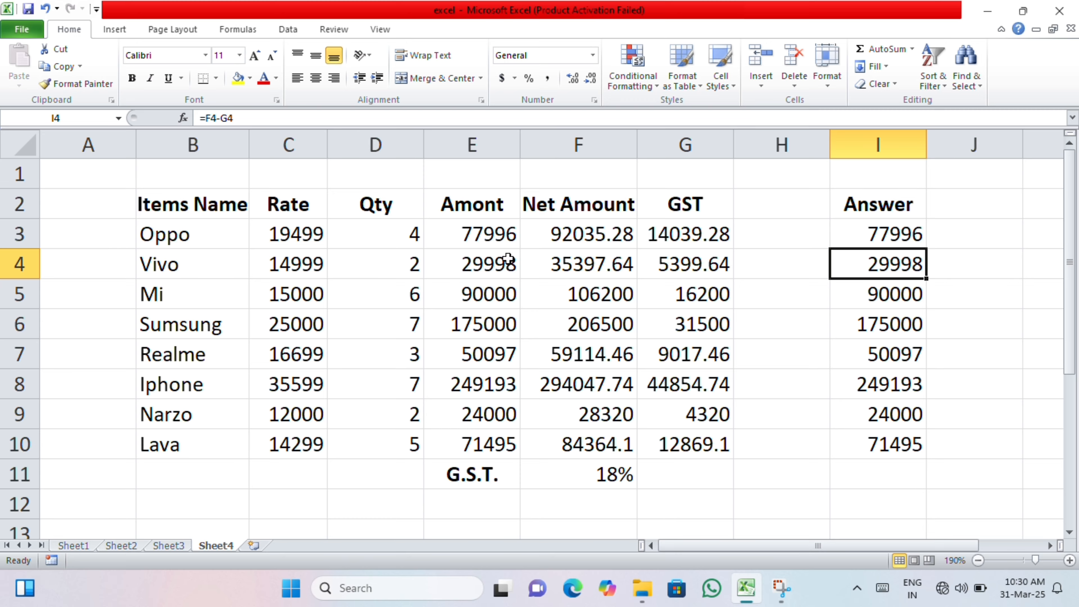
{"action": "left_click", "coordinate": [505, 258]}
{"action": "left_click", "coordinate": [909, 295]}
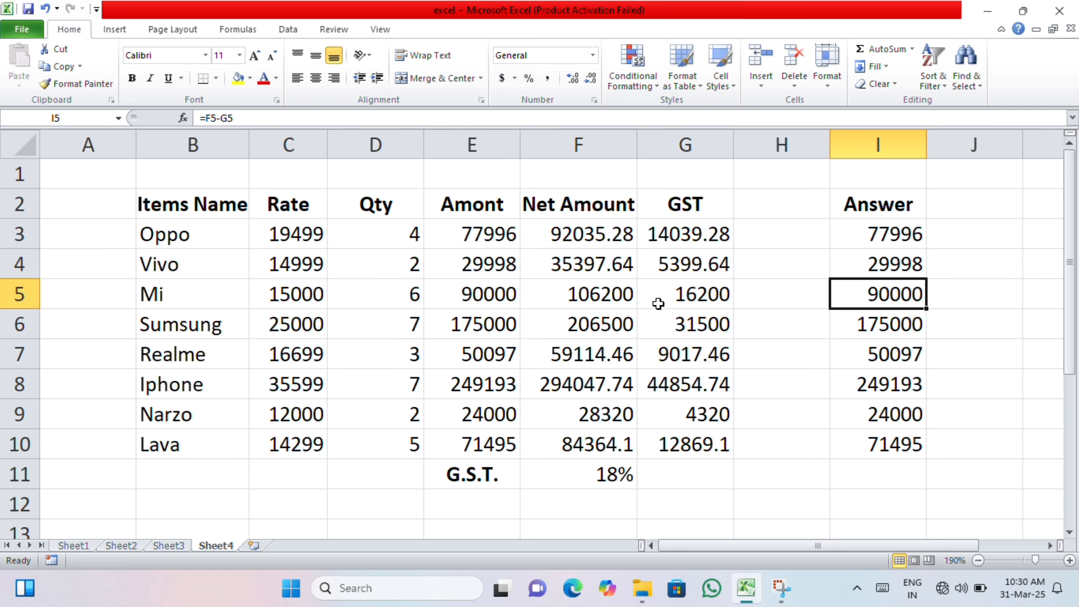
{"action": "left_click", "coordinate": [469, 303]}
{"action": "left_click", "coordinate": [885, 333]}
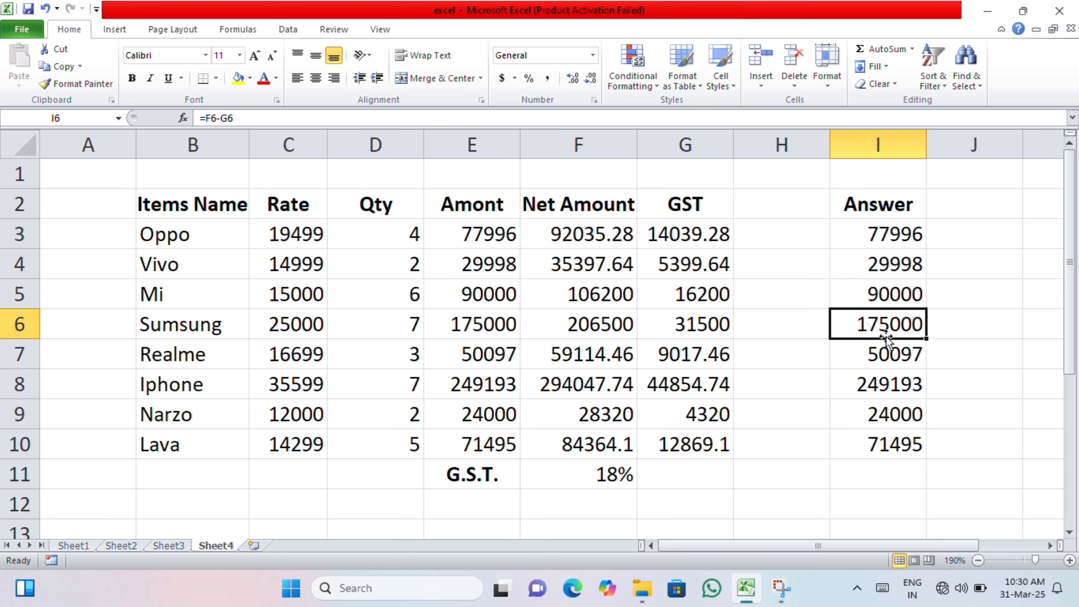
{"action": "left_click", "coordinate": [482, 326]}
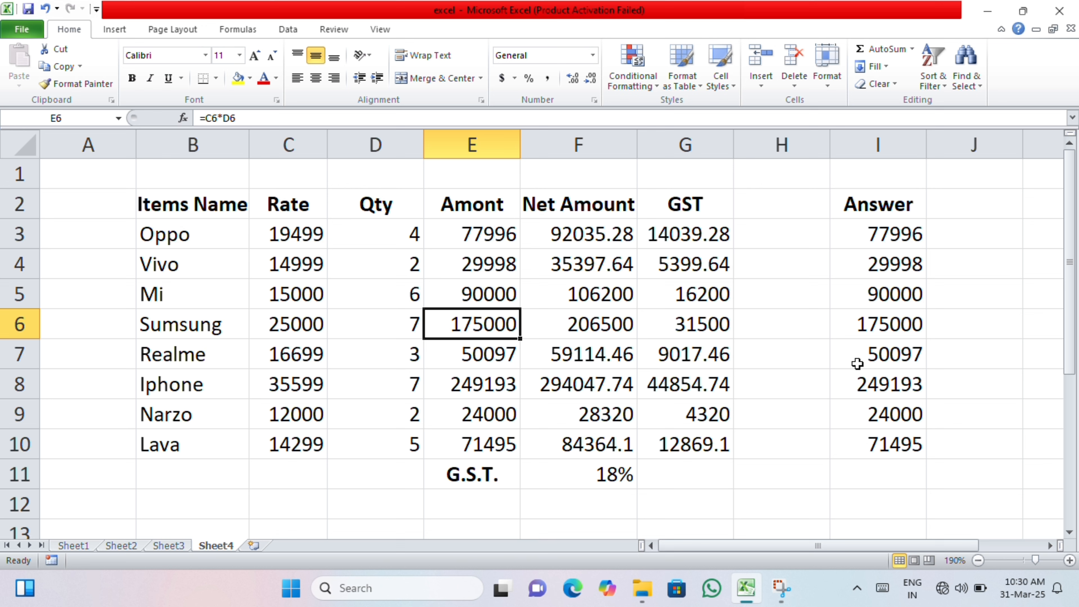
{"action": "left_click", "coordinate": [857, 363]}
{"action": "left_click", "coordinate": [502, 358]}
{"action": "left_click", "coordinate": [862, 380]}
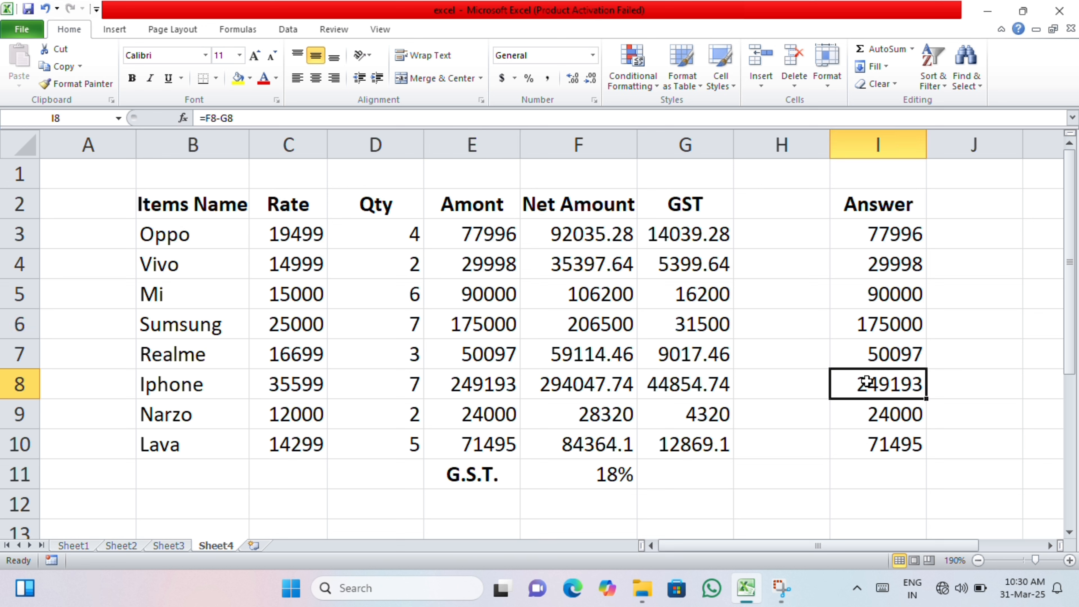
{"action": "left_click", "coordinate": [506, 377]}
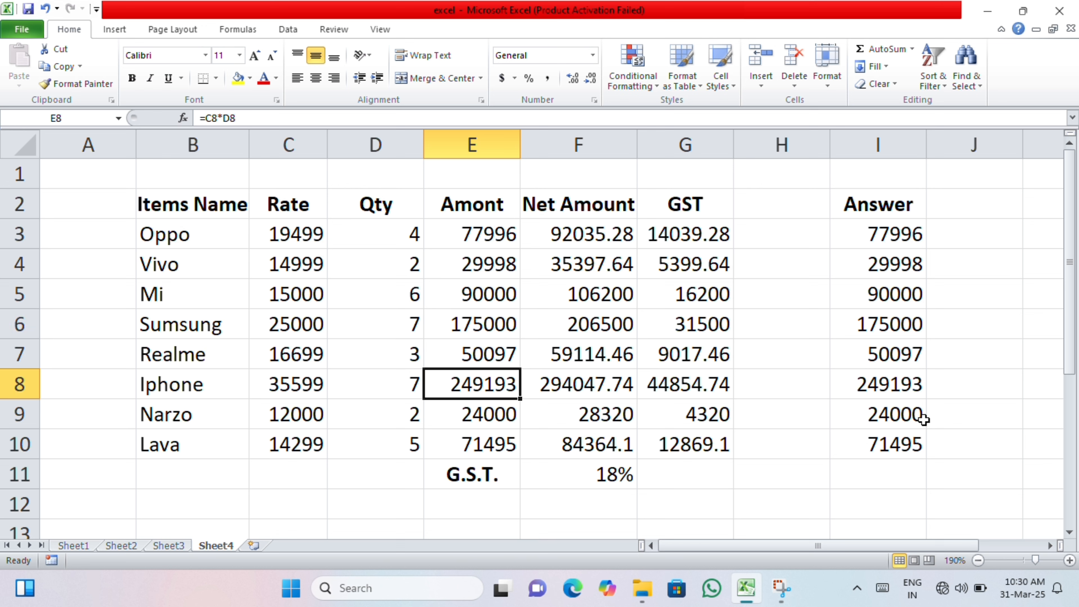
{"action": "left_click", "coordinate": [924, 418]}
{"action": "left_click", "coordinate": [512, 413]}
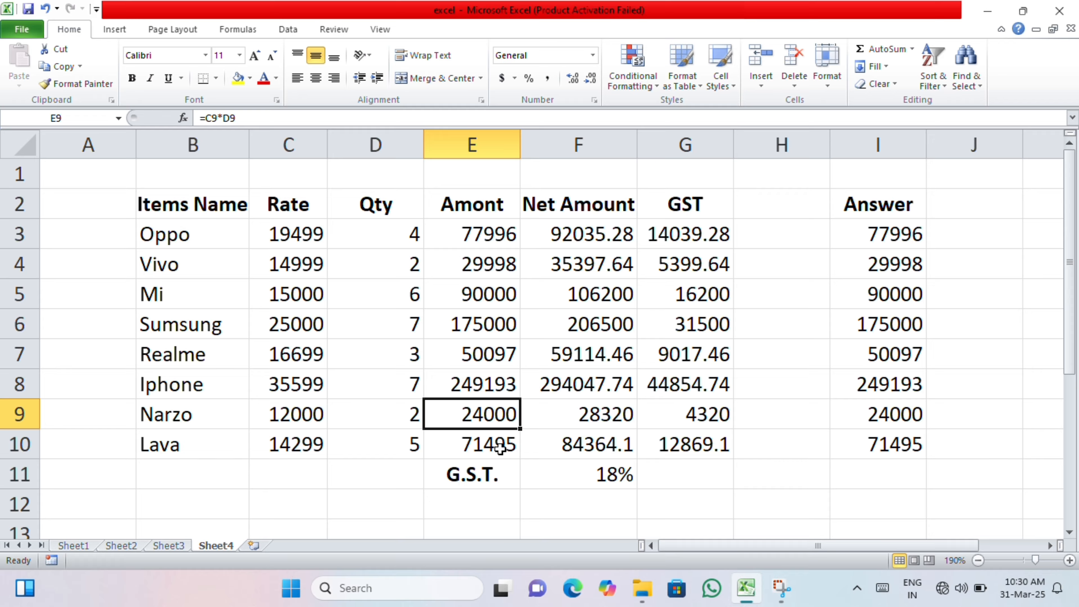
{"action": "left_click", "coordinate": [501, 448]}
{"action": "left_click", "coordinate": [904, 444]}
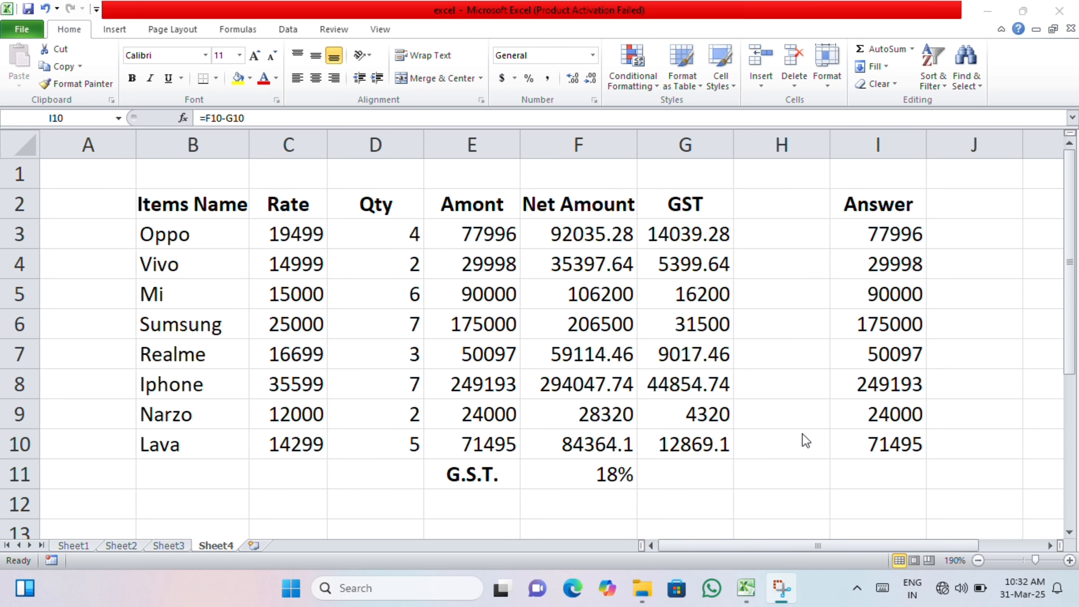
{"action": "left_click", "coordinate": [805, 472]}
{"action": "scroll", "coordinate": [784, 504], "scroll_direction": "down", "scroll_amount": 3}
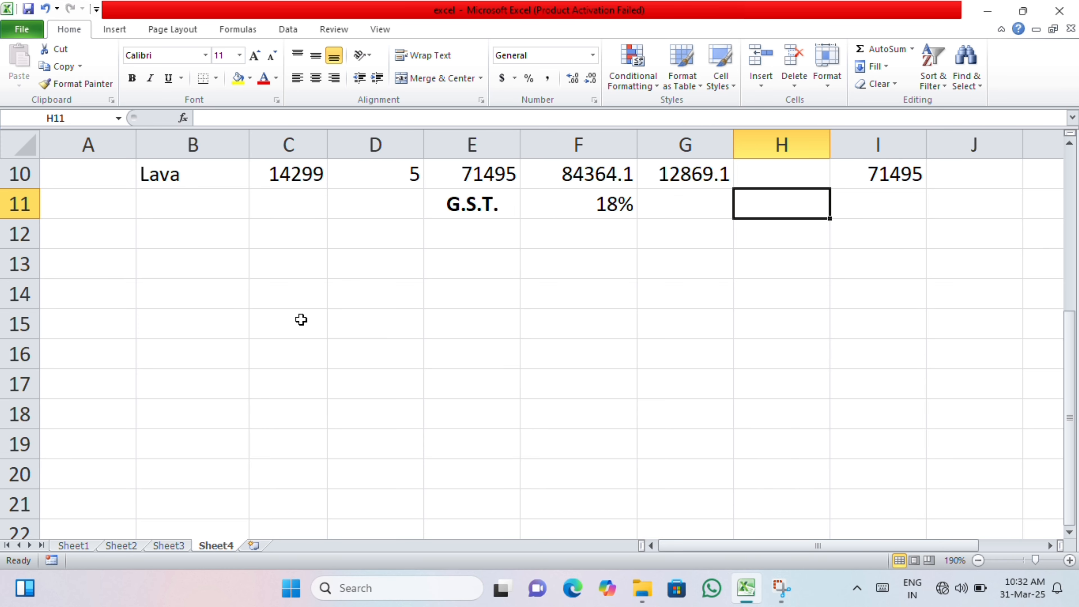
{"action": "left_click", "coordinate": [220, 291]}
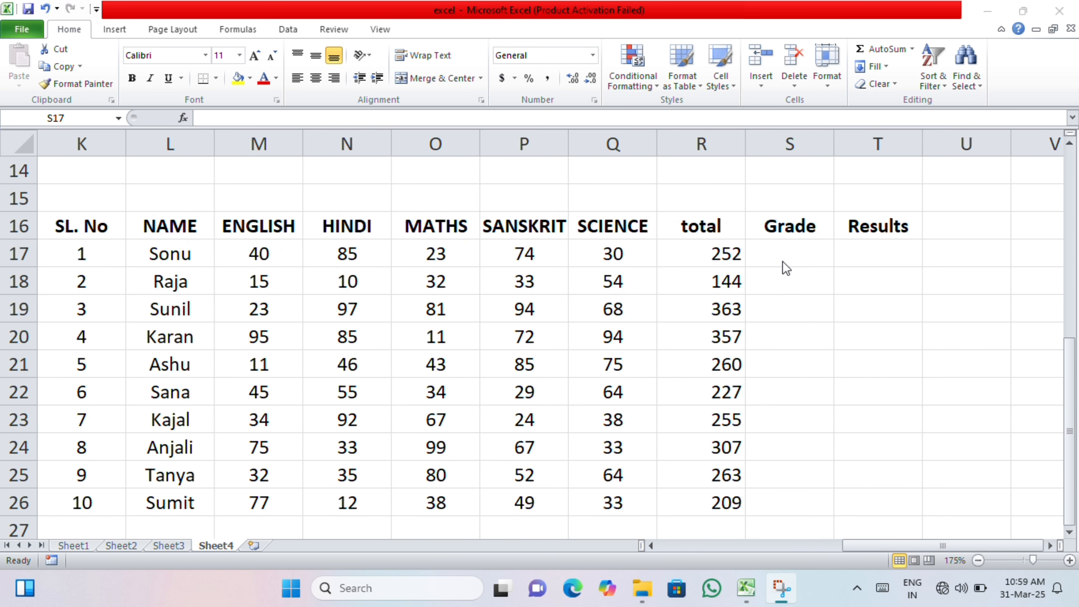
Enter the formula =IF(R17>=250,"A","B") in S17 to grade the first student's total
{"action": "left_click", "coordinate": [782, 264]}
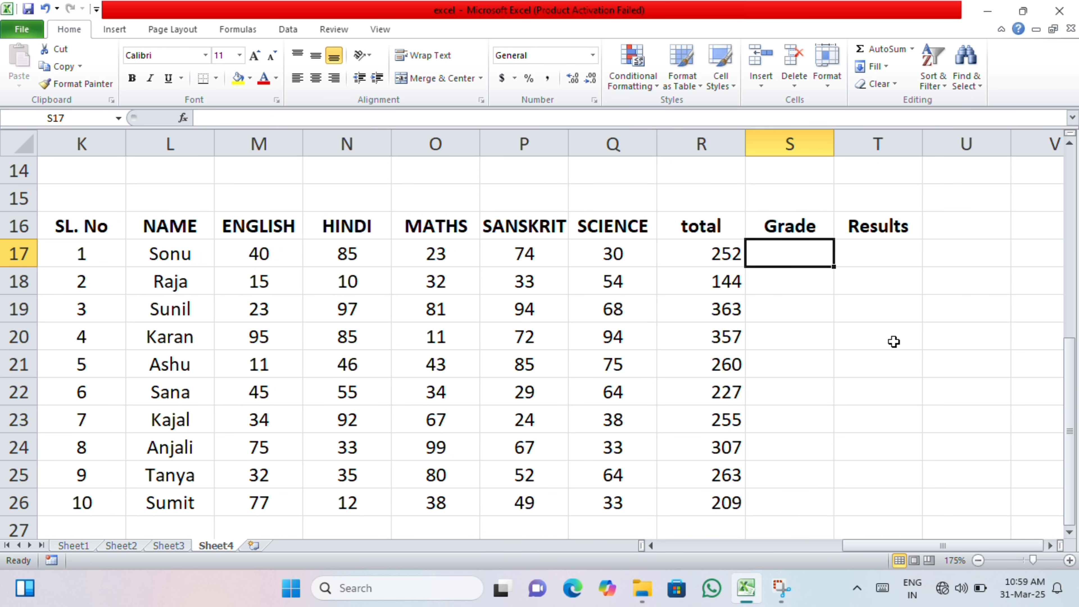
{"action": "left_click_drag", "start_coordinate": [850, 258], "coordinate": [868, 500]}
{"action": "left_click_drag", "start_coordinate": [783, 260], "coordinate": [793, 494]}
{"action": "left_click", "coordinate": [786, 368]}
{"action": "left_click", "coordinate": [785, 250]}
{"action": "type", "text": "=if("}
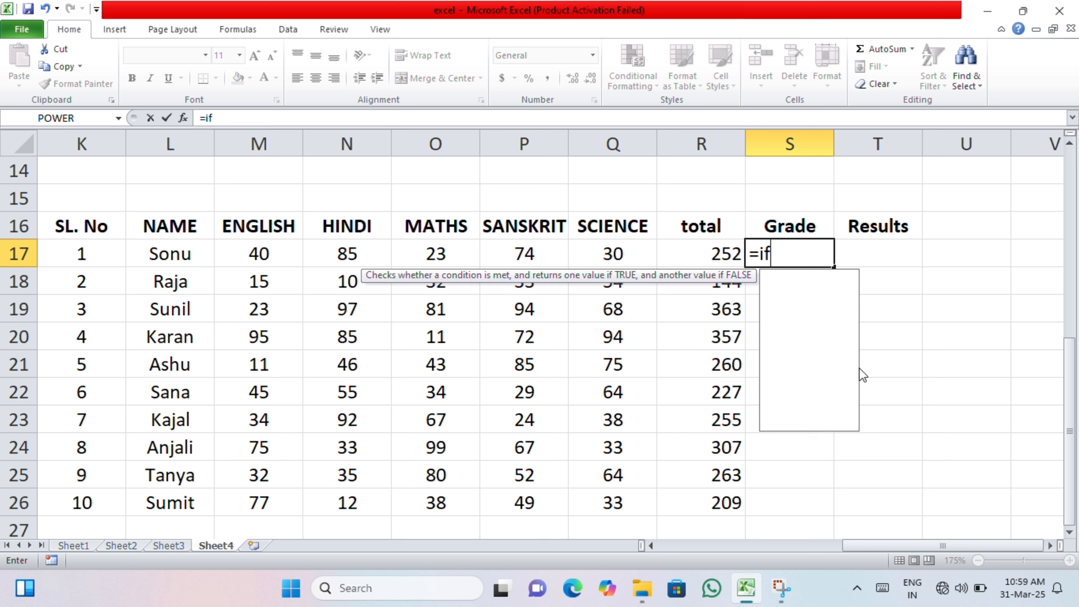
{"action": "key", "text": "Left"}
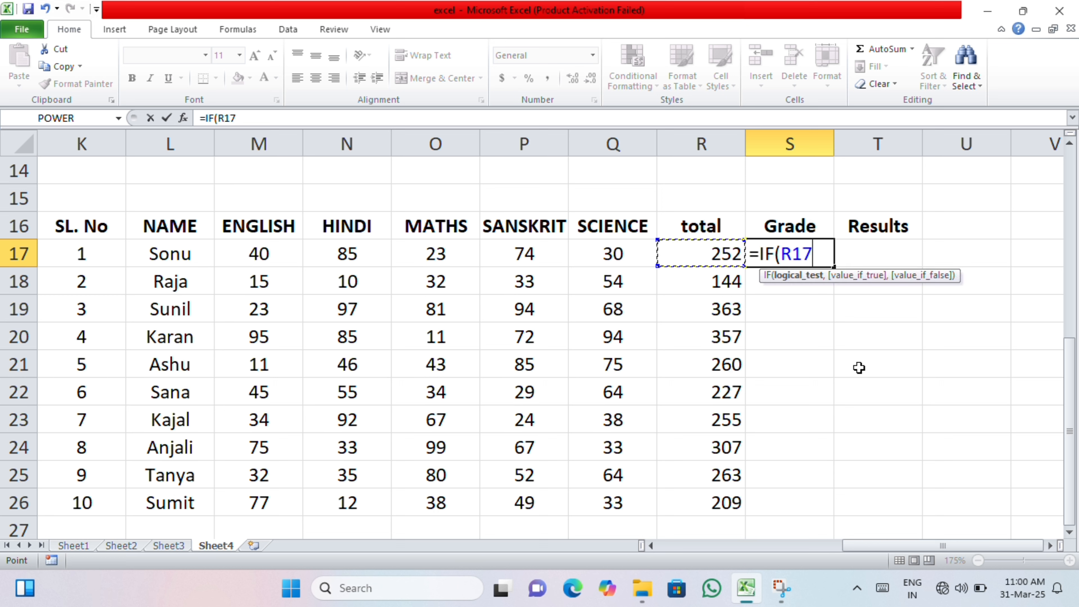
{"action": "type", "text": ">=250"}
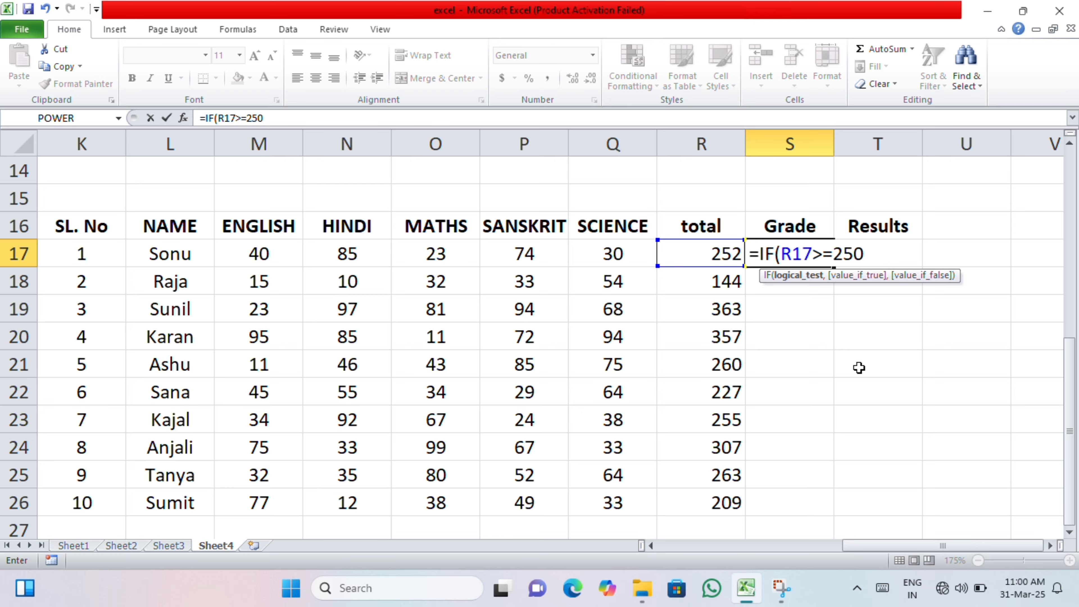
{"action": "type", "text": ",\""}
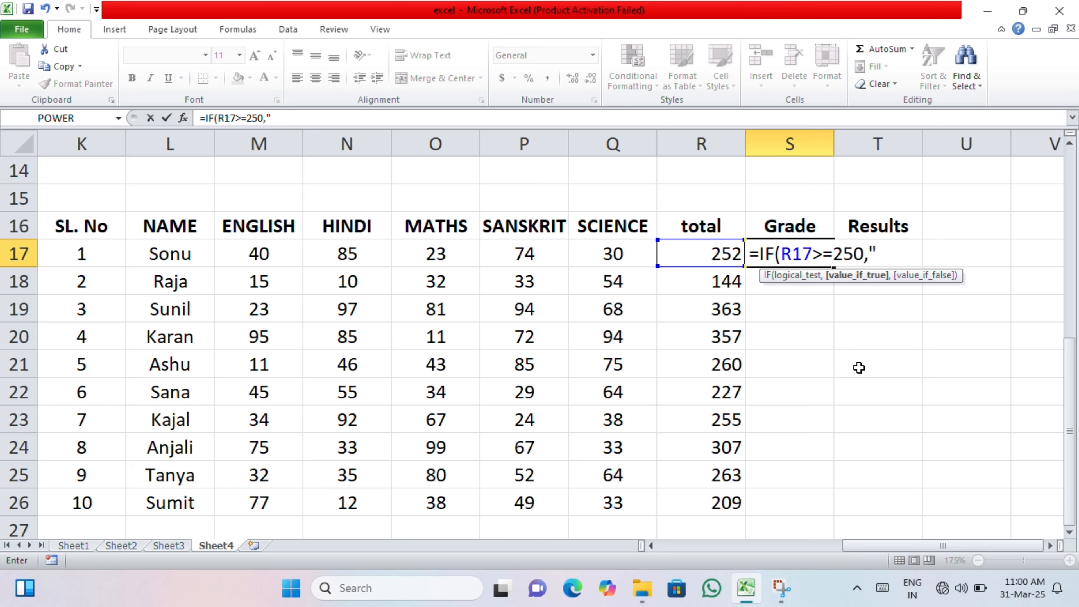
{"action": "type", "text": "A\",\""}
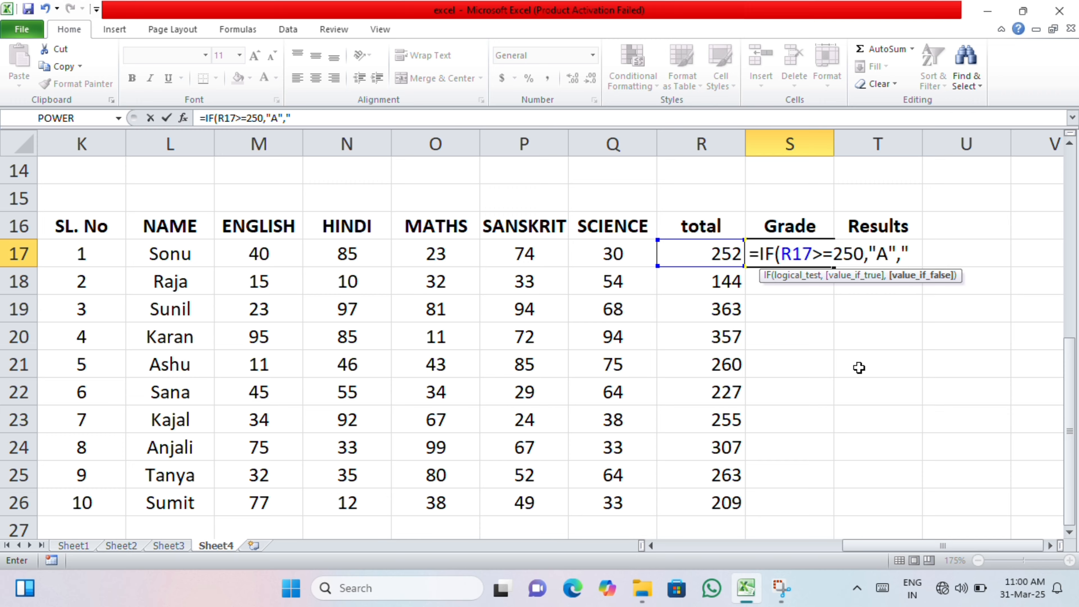
{"action": "type", "text": "B\")"}
{"action": "key", "text": "ctrl+Return"}
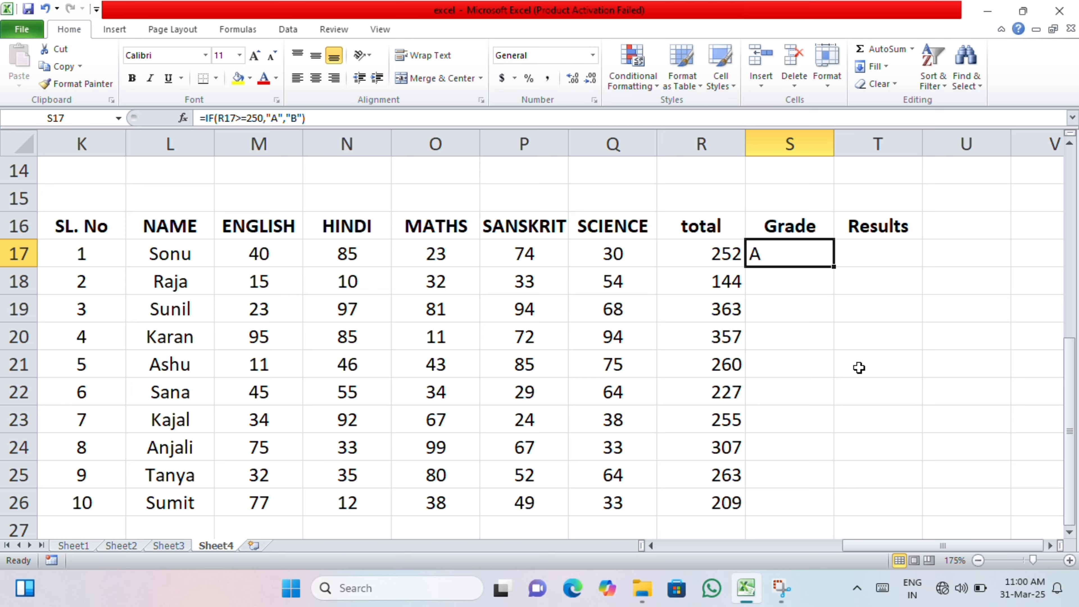
Fill the grade formula from S17 down through S26
{"action": "key", "text": "Down"}
{"action": "key", "text": "shift+Down"}
{"action": "key", "text": "Up"}
{"action": "key", "text": "shift+Down"}
{"action": "key", "text": "shift+Down"}
{"action": "key", "text": "shift+Down"}
{"action": "key", "text": "shift+Down"}
{"action": "key", "text": "shift+Down"}
{"action": "key", "text": "shift+Down"}
{"action": "key", "text": "shift+Down"}
{"action": "key", "text": "shift+Down"}
{"action": "key", "text": "shift+Down"}
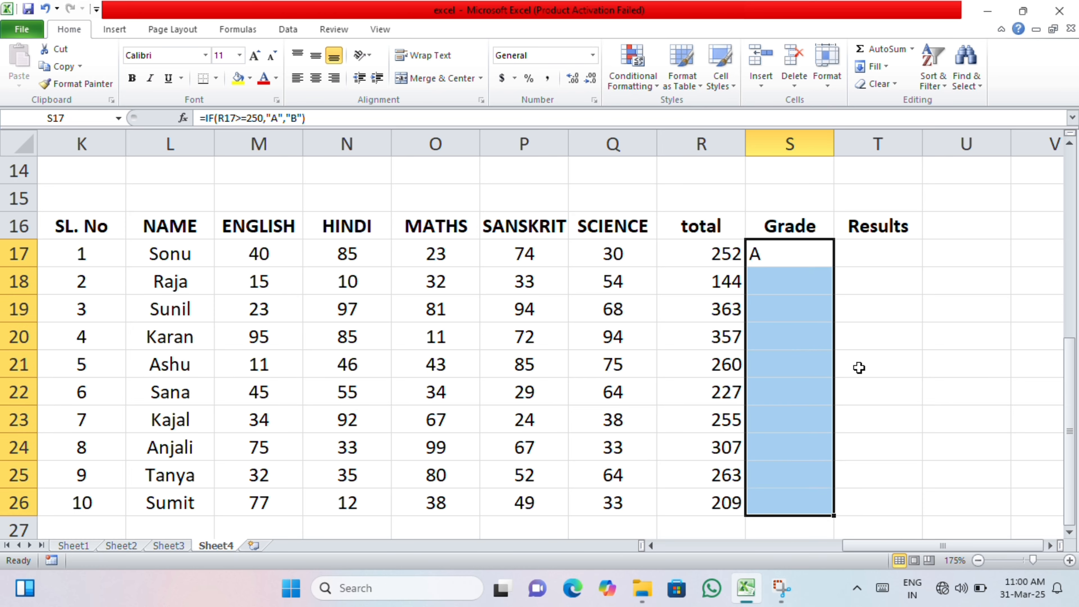
{"action": "key", "text": "ctrl+d"}
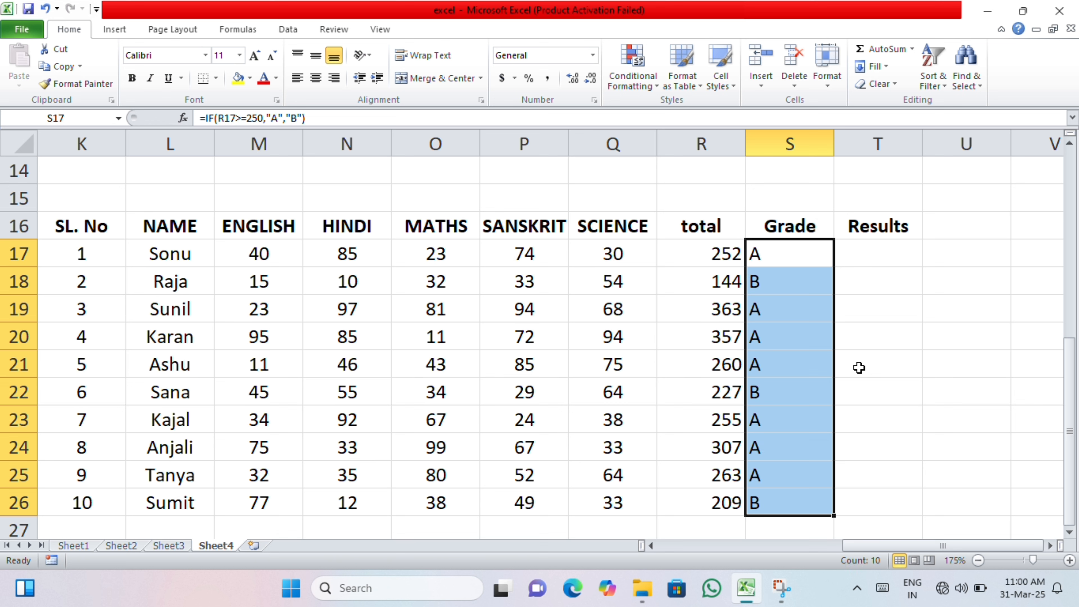
Check the grades in column S against the totals in column R, including rows 17, 18, 22 and 26
{"action": "key", "text": "Down"}
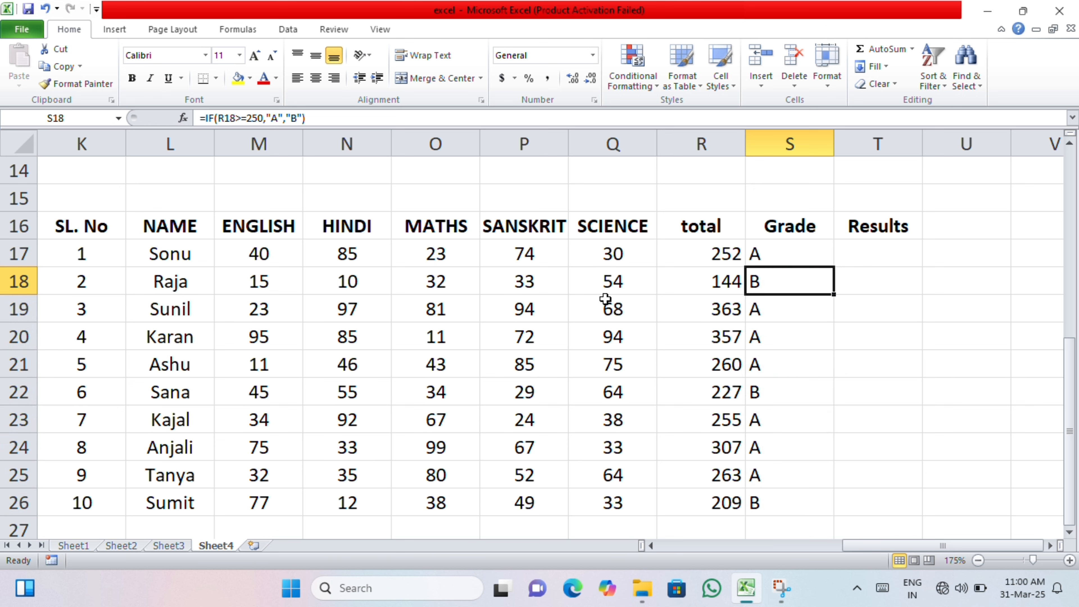
{"action": "left_click", "coordinate": [698, 280]}
{"action": "left_click", "coordinate": [773, 283]}
{"action": "left_click", "coordinate": [775, 254]}
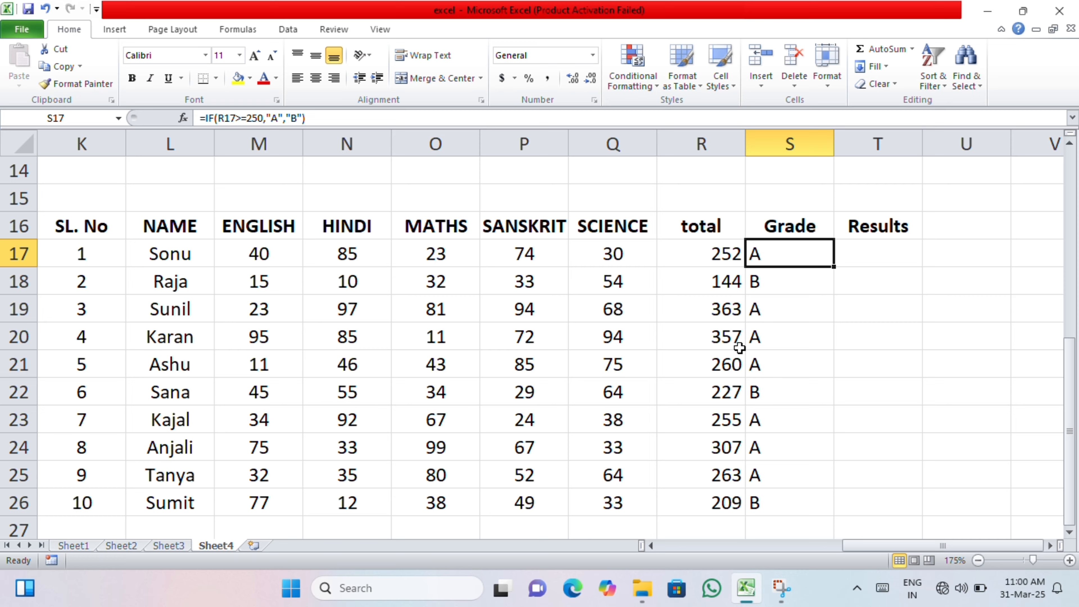
{"action": "left_click", "coordinate": [772, 391]}
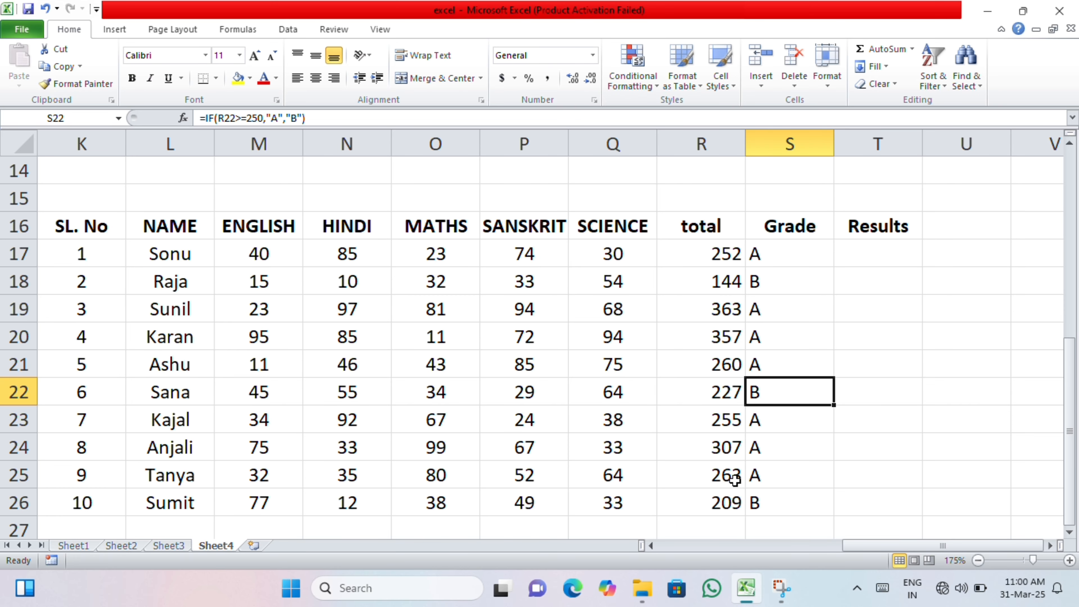
{"action": "left_click", "coordinate": [737, 501]}
{"action": "left_click", "coordinate": [756, 501]}
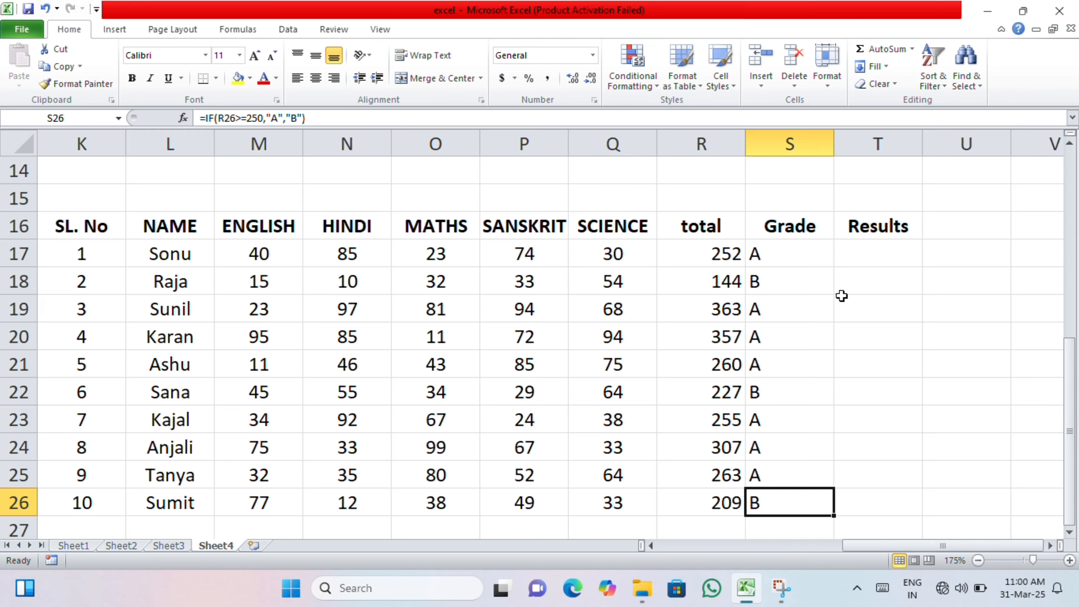
{"action": "left_click", "coordinate": [850, 260]}
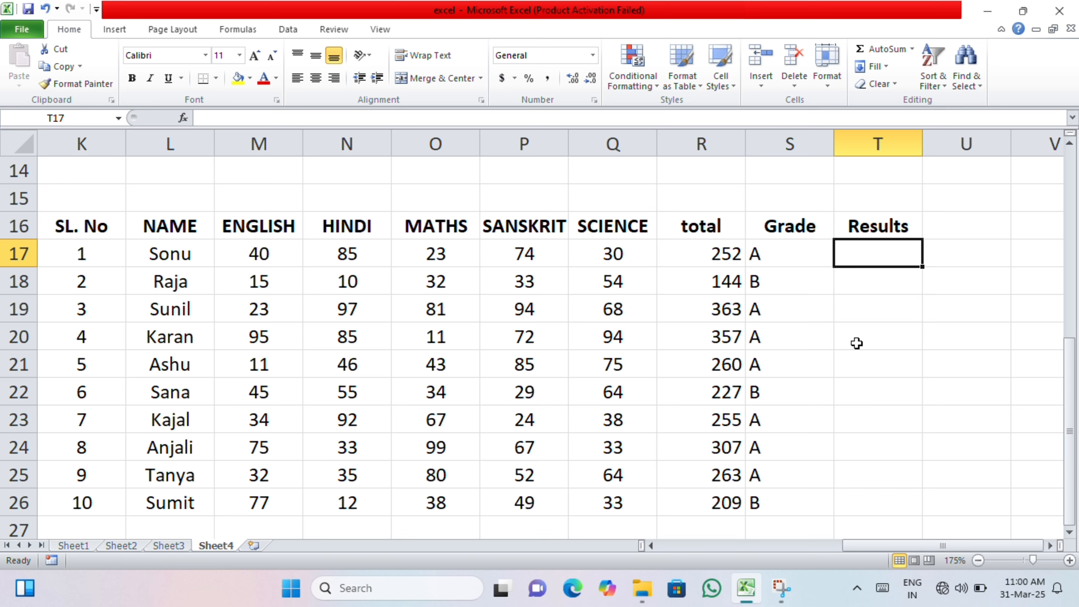
Test the grade formula by setting the SANSKRIT mark in P18 to 99 and 1005, and restore the mark to 33
{"action": "left_click", "coordinate": [742, 284]}
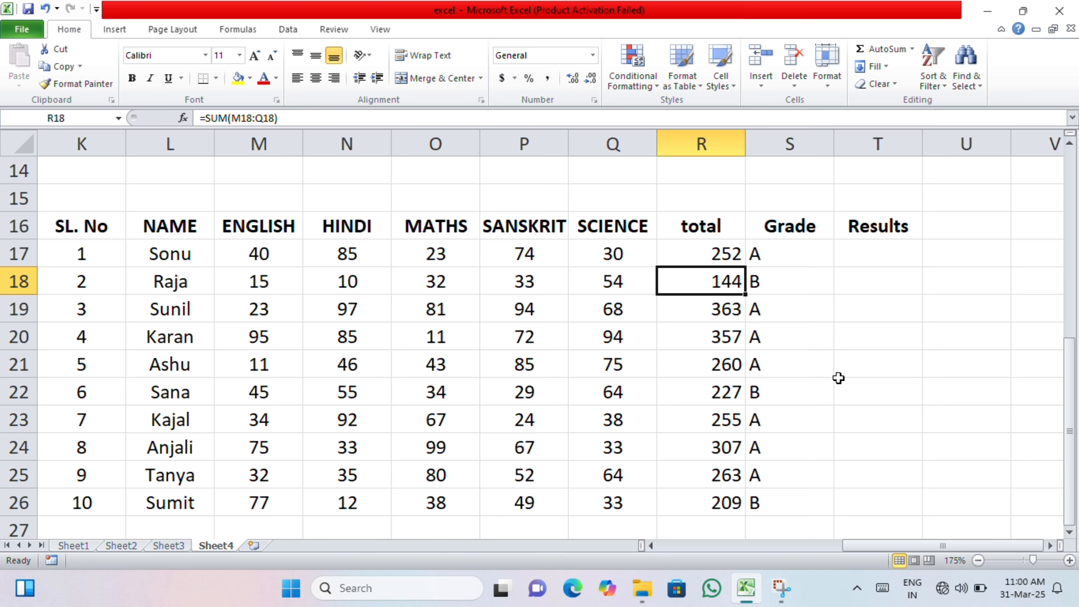
{"action": "left_click", "coordinate": [558, 282]}
{"action": "type", "text": "99"}
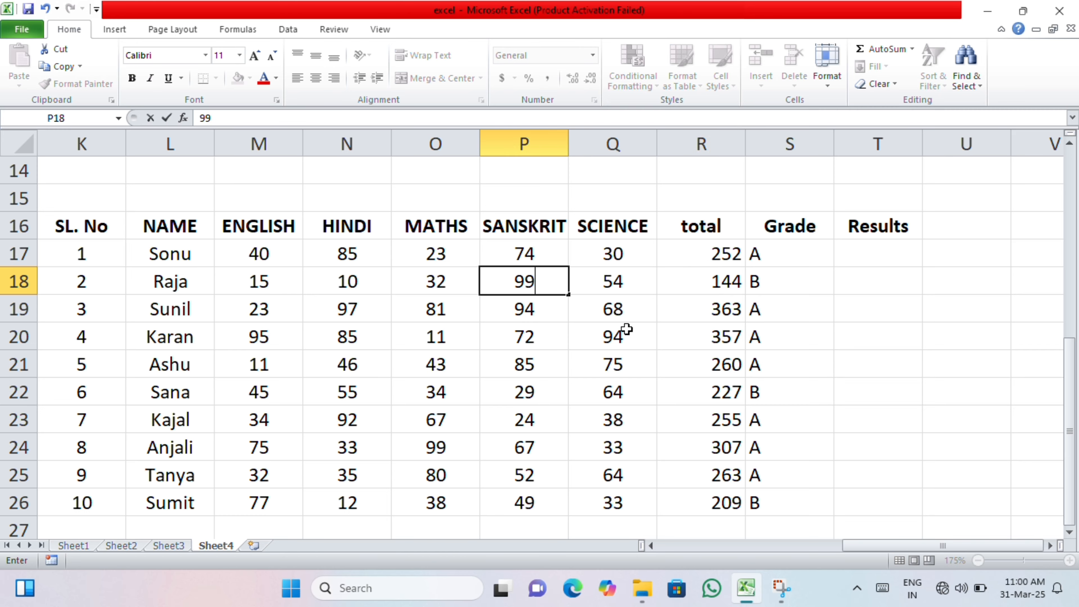
{"action": "key", "text": "Return"}
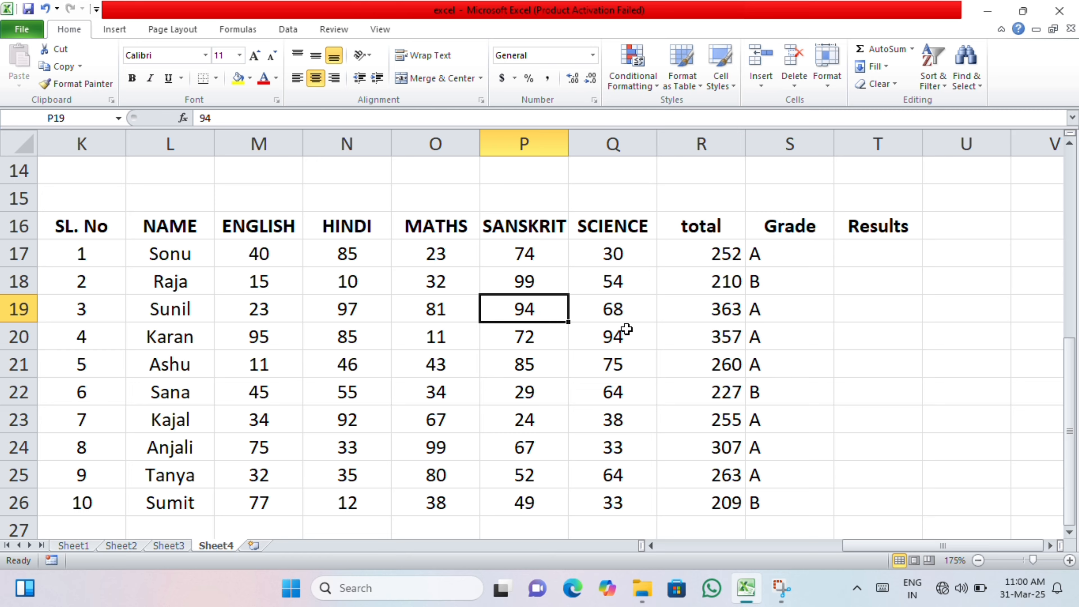
{"action": "key", "text": "Up"}
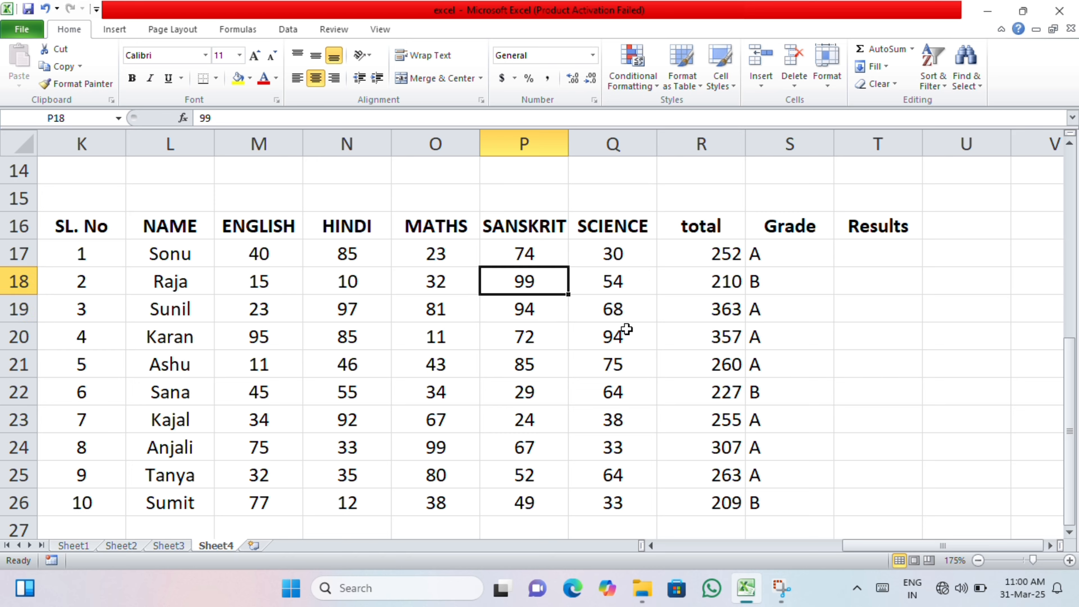
{"action": "type", "text": "1005"}
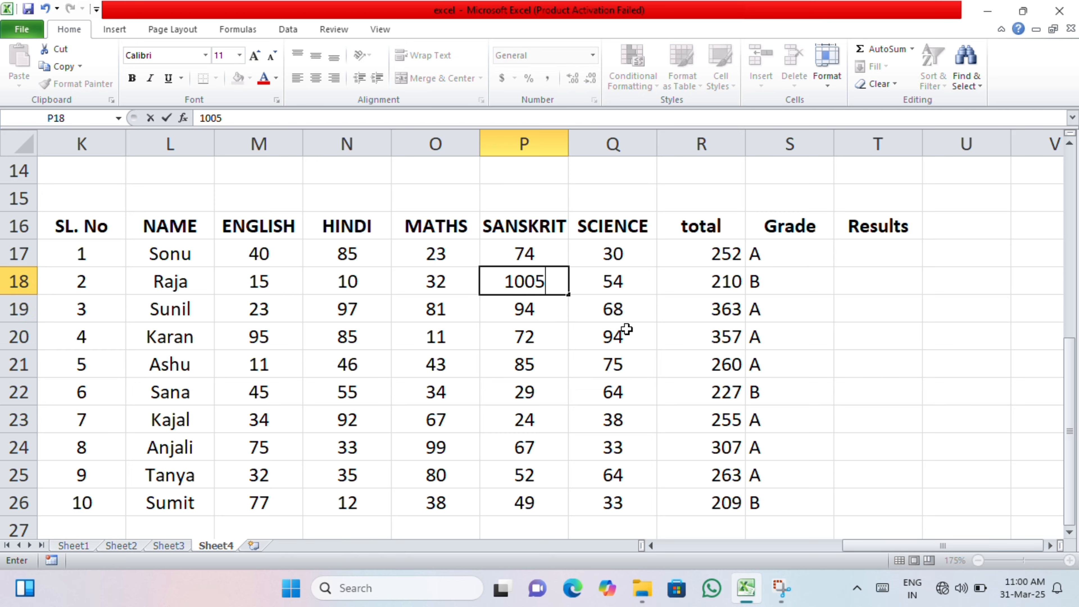
{"action": "key", "text": "Return"}
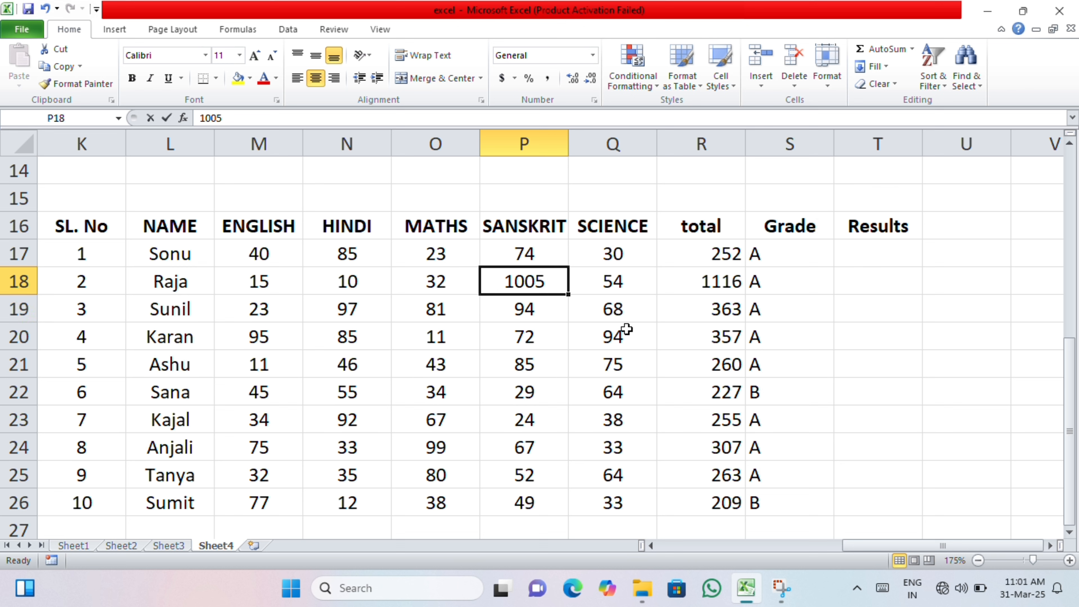
{"action": "type", "text": "33"}
{"action": "key", "text": "Return"}
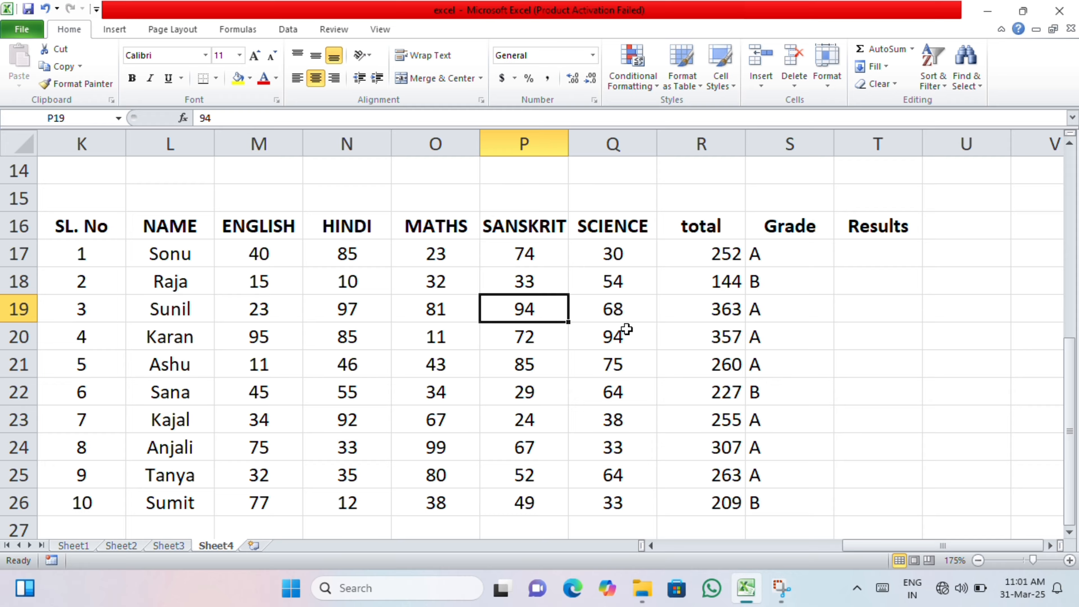
Set the SANSKRIT mark in P20 to 11 to test the grade formula on that row
{"action": "key", "text": "Down"}
{"action": "type", "text": "11"}
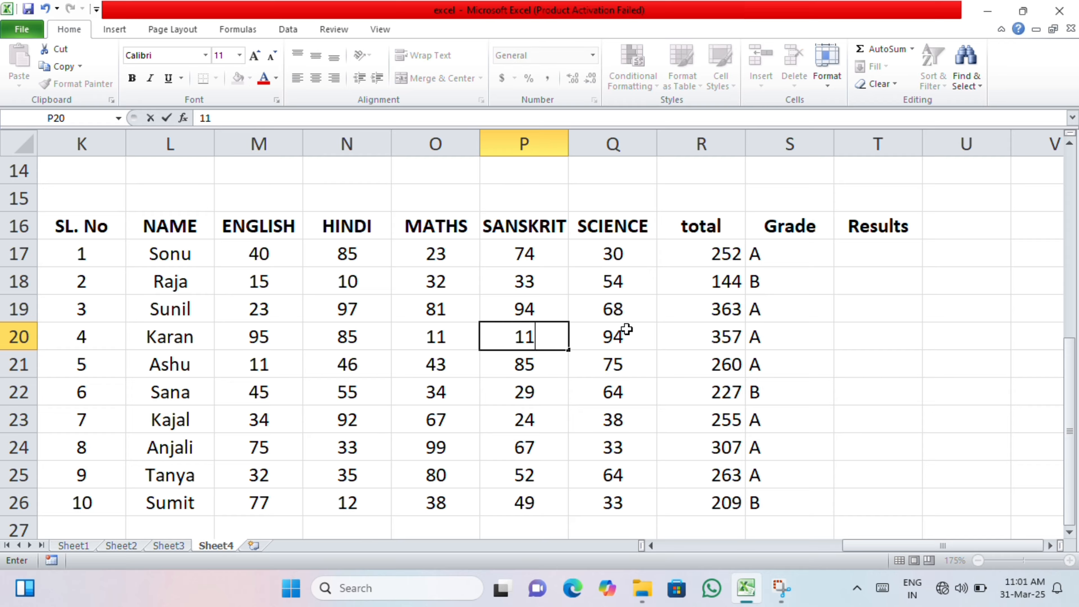
{"action": "key", "text": "Return"}
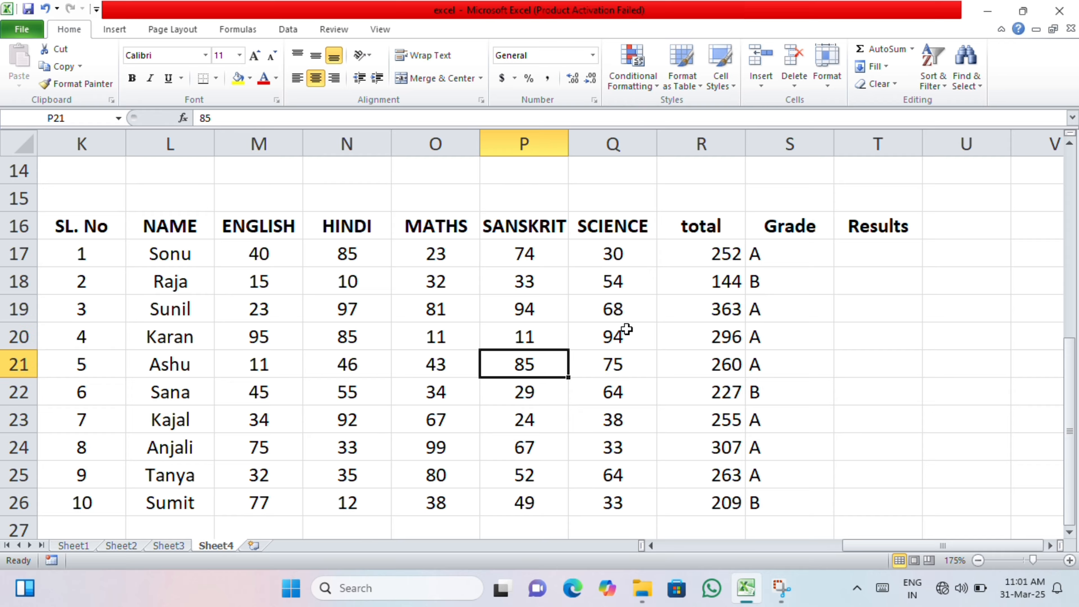
{"action": "key", "text": "Up"}
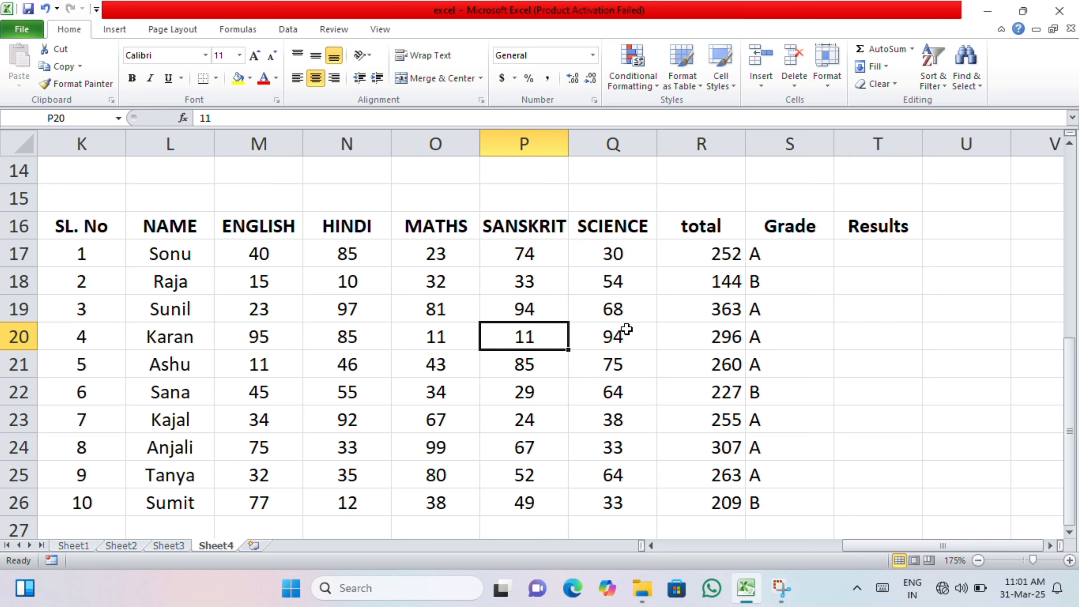
Undo the last change to the SANSKRIT mark in P20
{"action": "key", "text": "ctrl+z"}
{"action": "key", "text": "Down"}
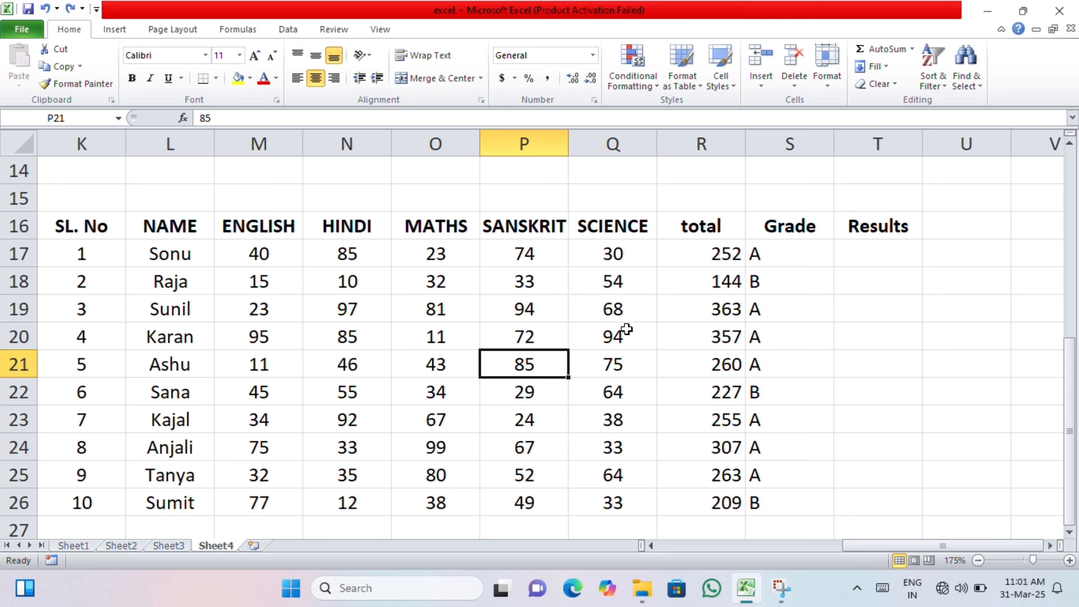
Start an IF formula in T17 under Results that tests whether the total in R17 is >=210
{"action": "key", "text": "Right"}
{"action": "key", "text": "Right"}
{"action": "key", "text": "Right"}
{"action": "key", "text": "Right"}
{"action": "key", "text": "Up"}
{"action": "key", "text": "Up"}
{"action": "key", "text": "Up"}
{"action": "key", "text": "Up"}
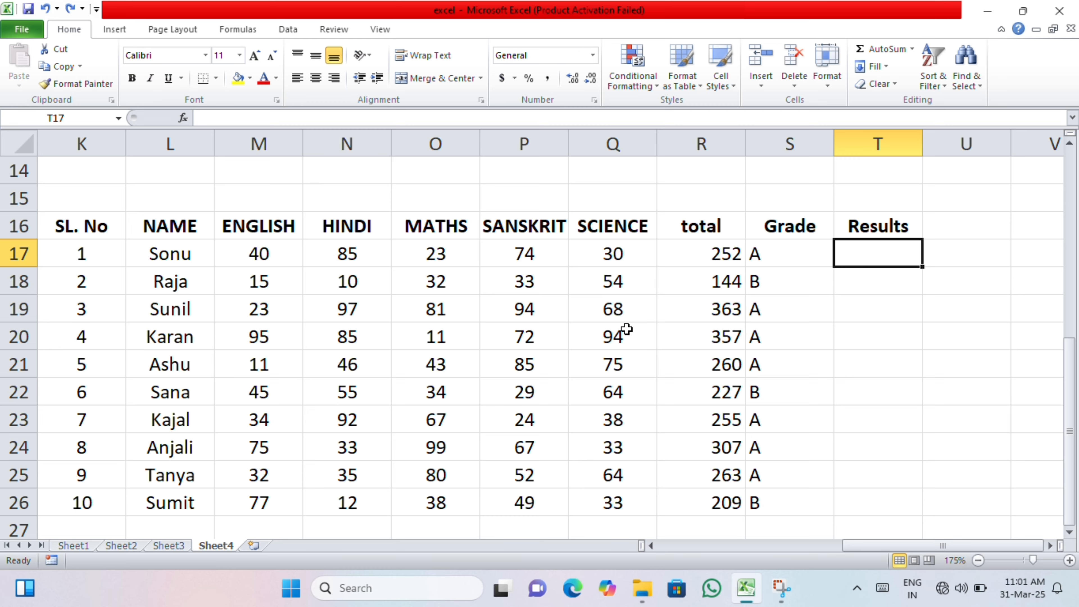
{"action": "type", "text": "=if"}
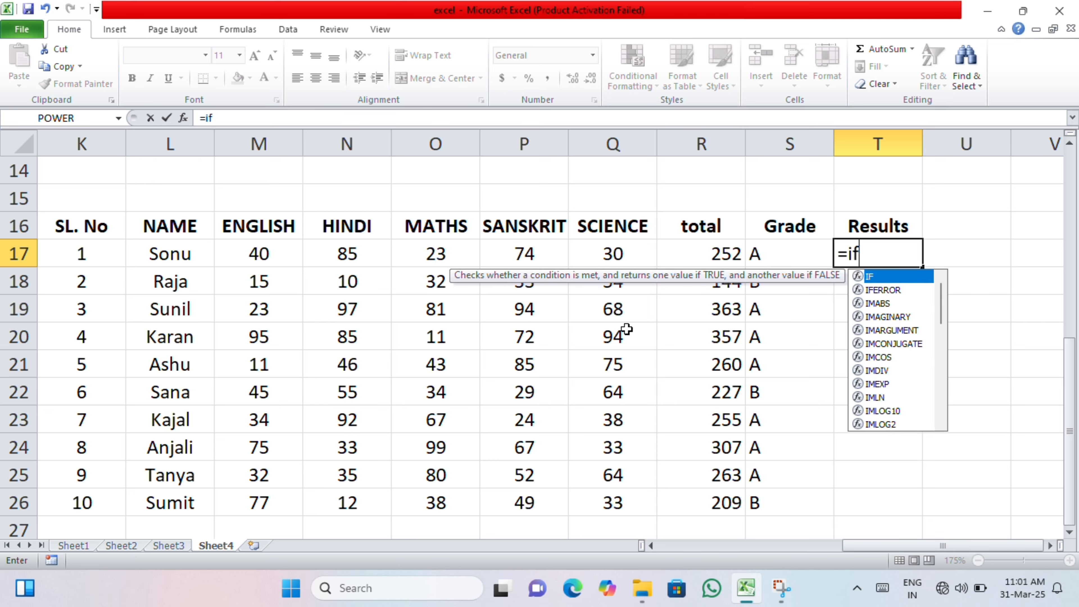
{"action": "key", "text": "Tab"}
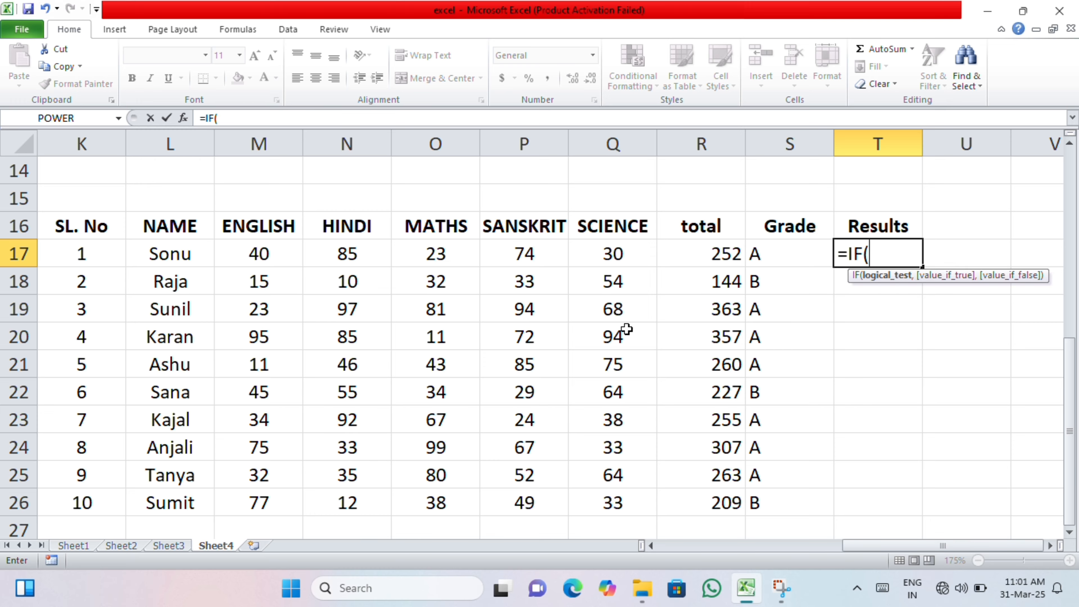
{"action": "key", "text": "Left"}
{"action": "key", "text": "Left"}
{"action": "type", "text": ">"}
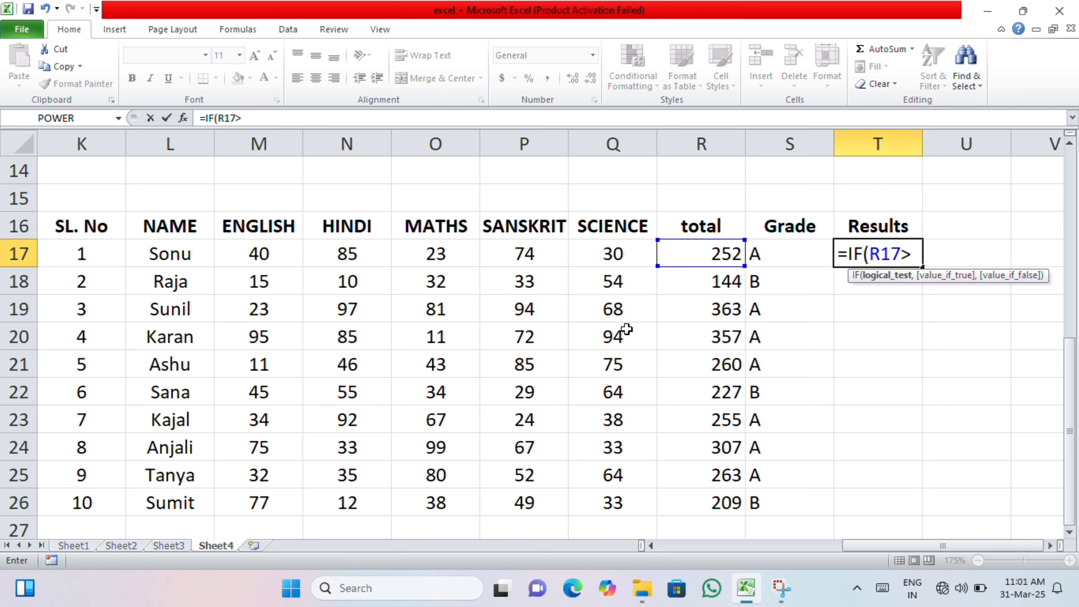
{"action": "type", "text": "210="}
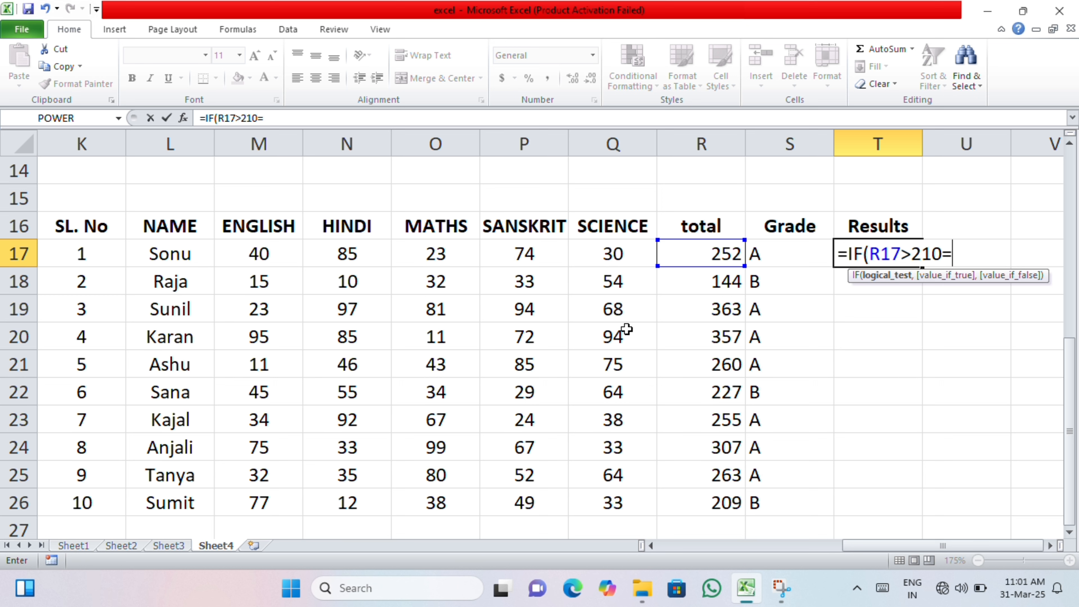
{"action": "key", "text": "BackSpace"}
{"action": "key", "text": "BackSpace"}
{"action": "key", "text": "BackSpace"}
{"action": "key", "text": "BackSpace"}
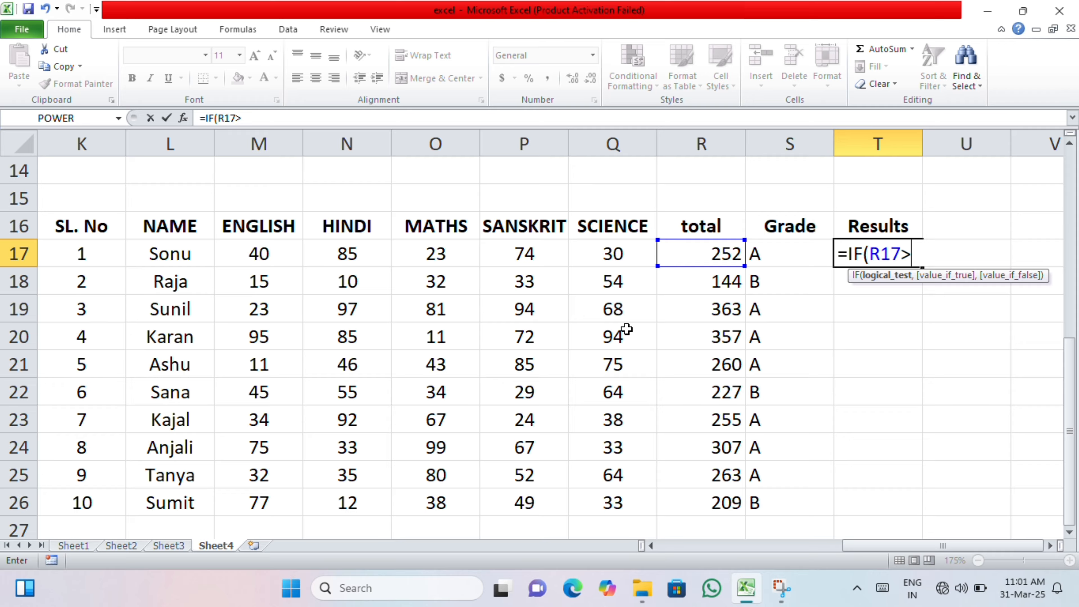
{"action": "type", "text": "=210,"}
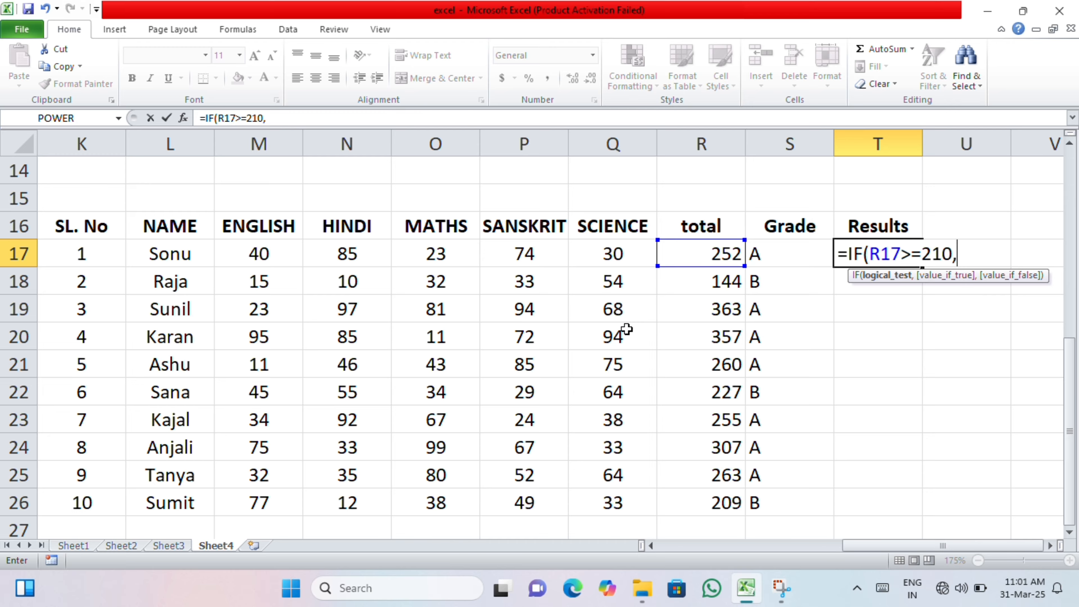
Complete the T17 formula with "Pass" as the true value and "Fail" as the false value, and enter it
{"action": "type", "text": "\"Pass"}
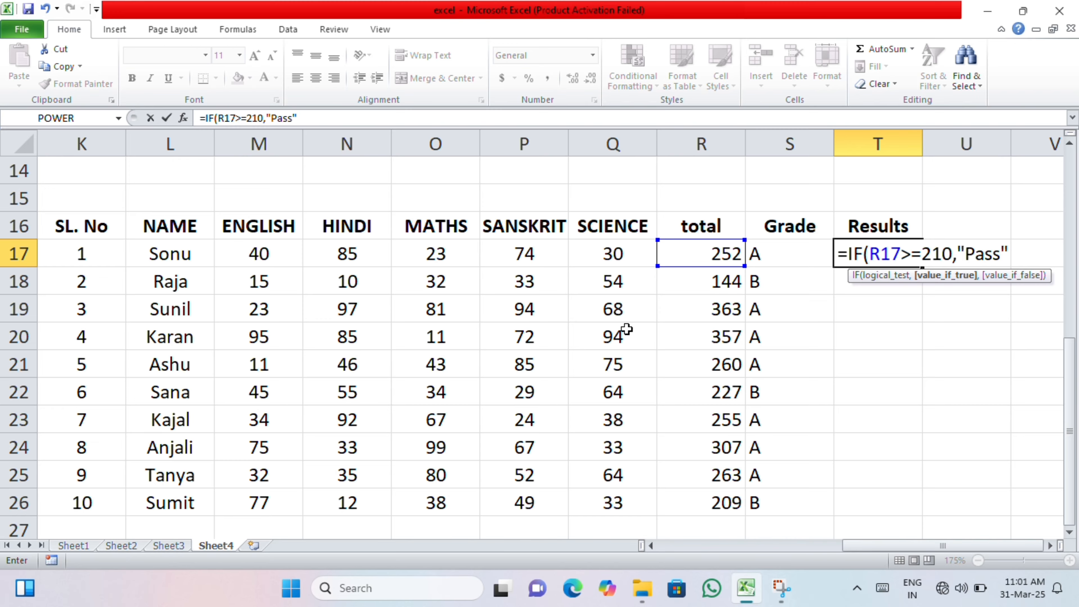
{"action": "type", "text": "\",F"}
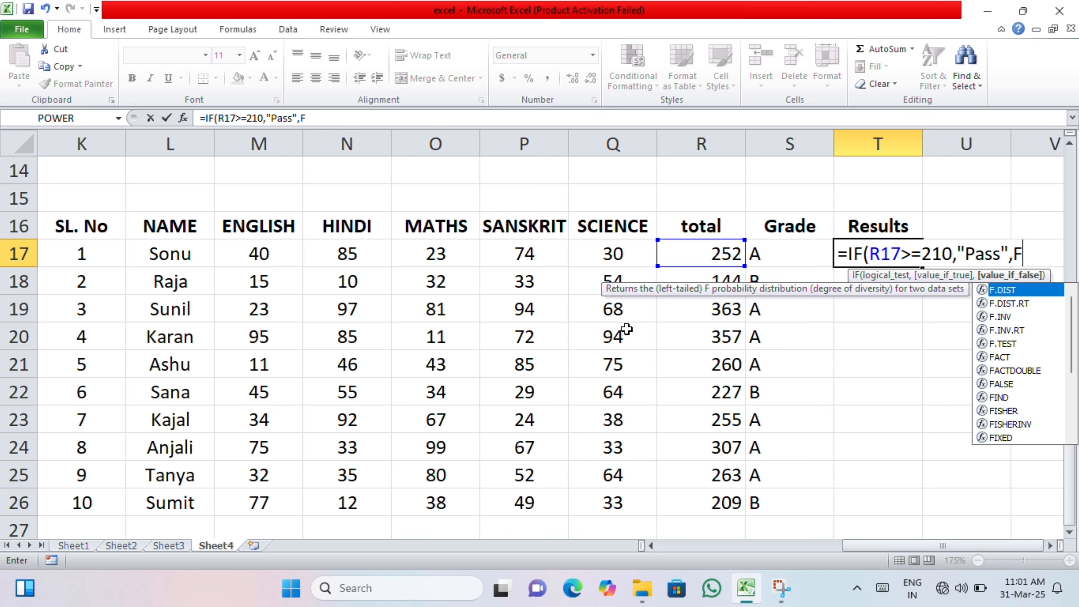
{"action": "key", "text": "BackSpace"}
{"action": "type", "text": "\""}
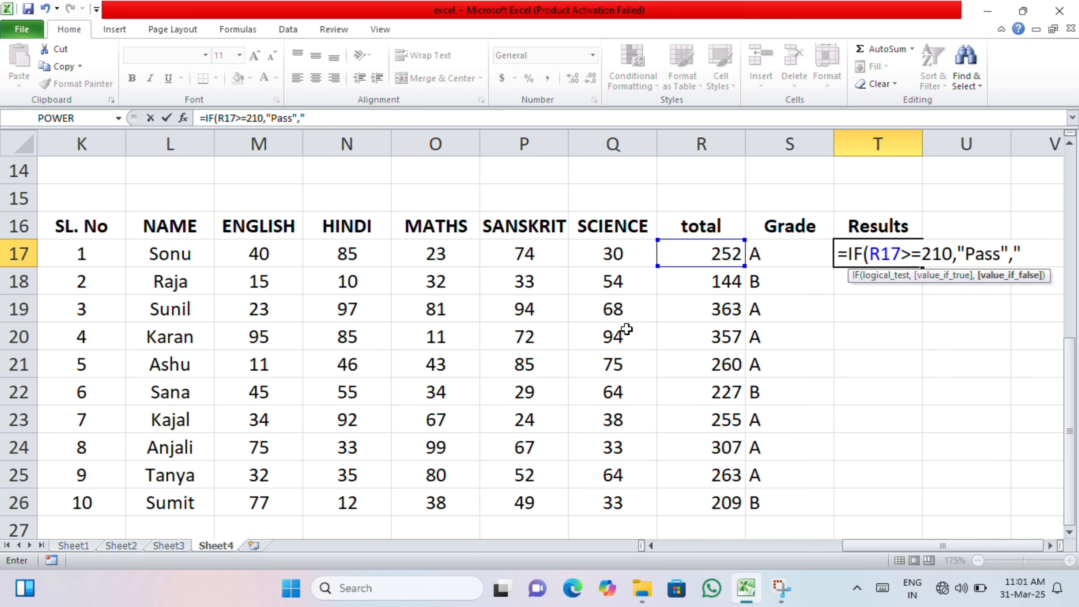
{"action": "type", "text": "Fail\")"}
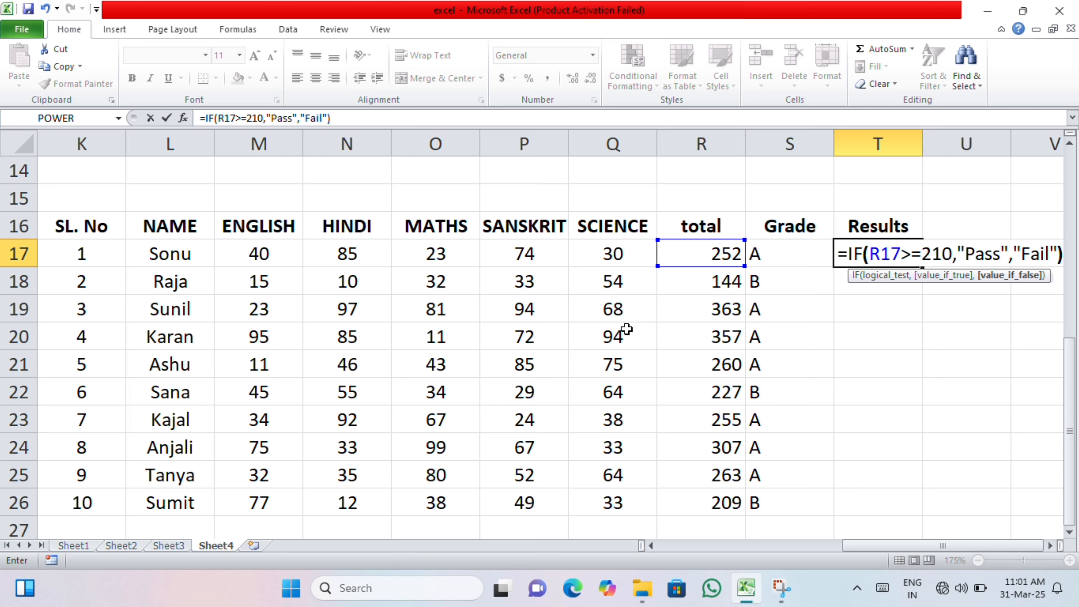
{"action": "key", "text": "ctrl+Return"}
Fill the Results formula from T17 down through T26
{"action": "key", "text": "shift+Down"}
{"action": "key", "text": "shift+Down"}
{"action": "key", "text": "shift+Down"}
{"action": "key", "text": "shift+Down"}
{"action": "key", "text": "shift+Down"}
{"action": "key", "text": "shift+Down"}
{"action": "key", "text": "shift+Down"}
{"action": "key", "text": "shift+Down"}
{"action": "key", "text": "shift+Down"}
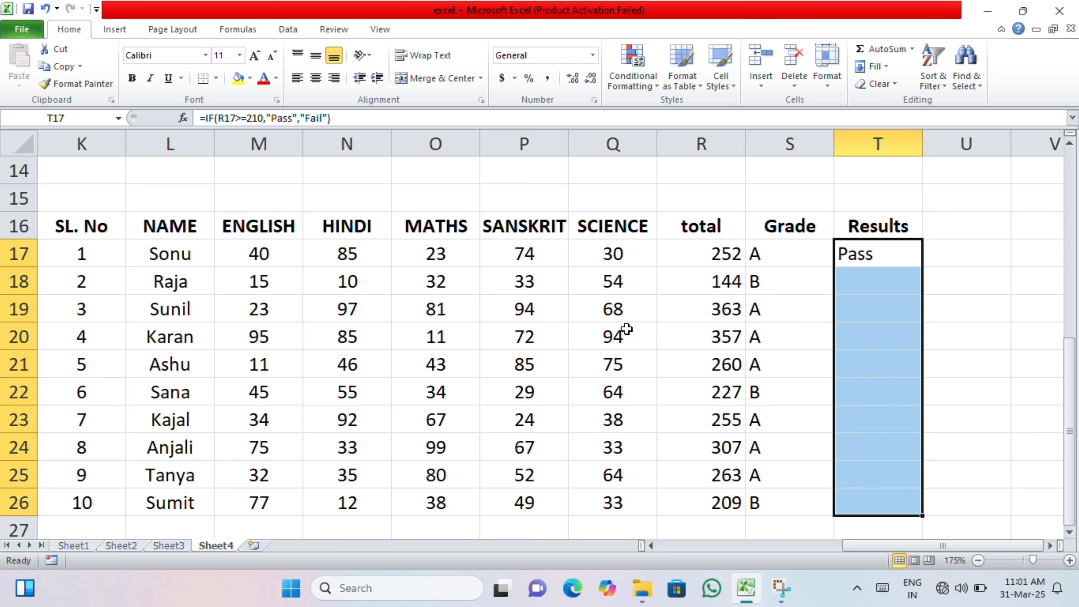
{"action": "key", "text": "ctrl+d"}
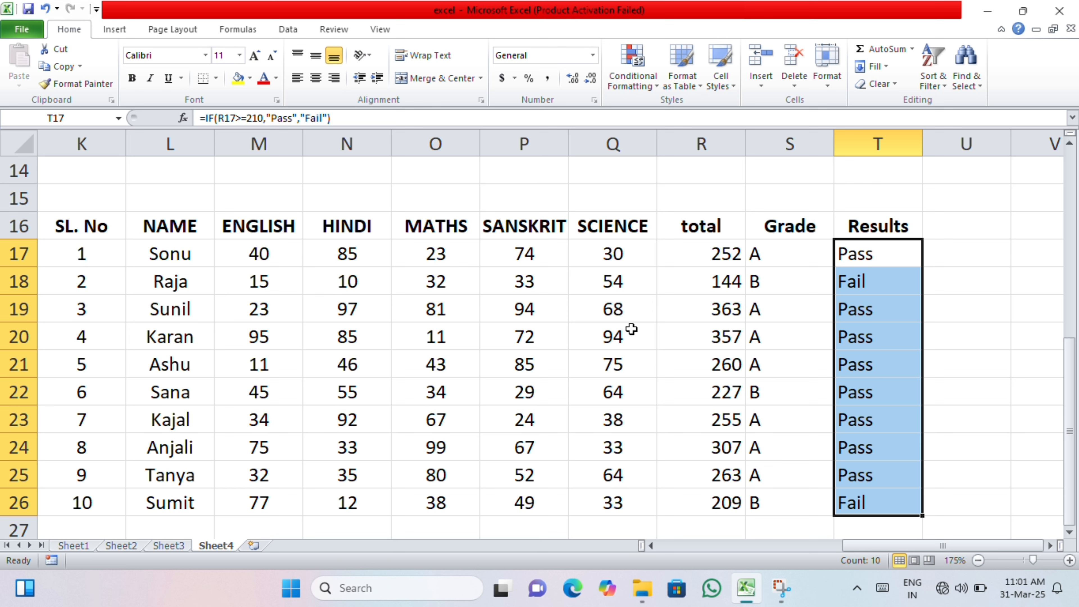
Check the Pass and Fail results in column T, including rows 17, 18, 20 and 26
{"action": "left_click", "coordinate": [964, 280]}
{"action": "left_click", "coordinate": [842, 255]}
{"action": "left_click", "coordinate": [849, 281]}
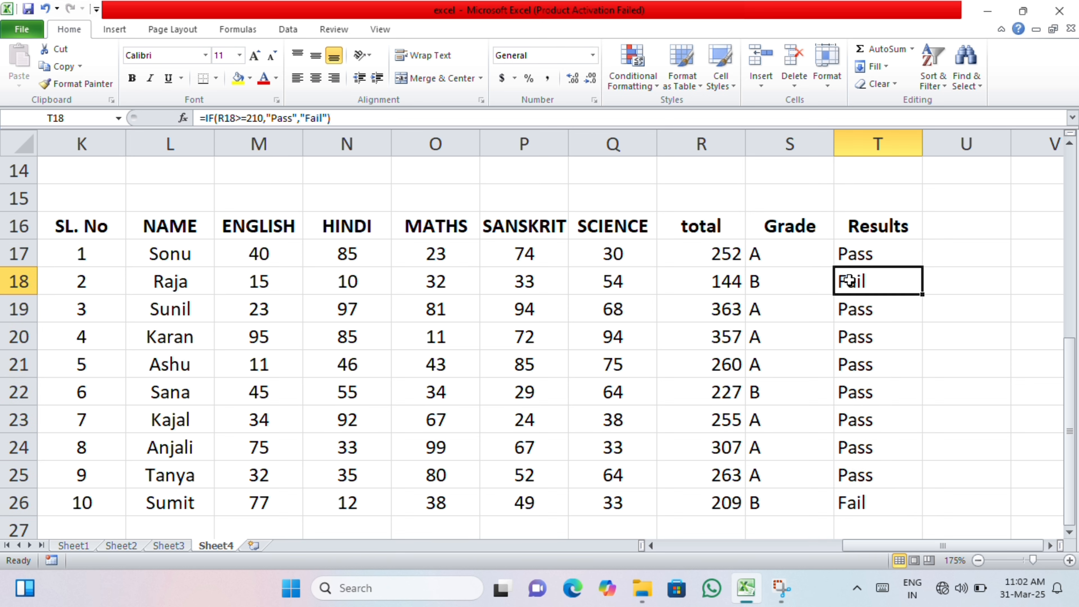
{"action": "left_click", "coordinate": [866, 496]}
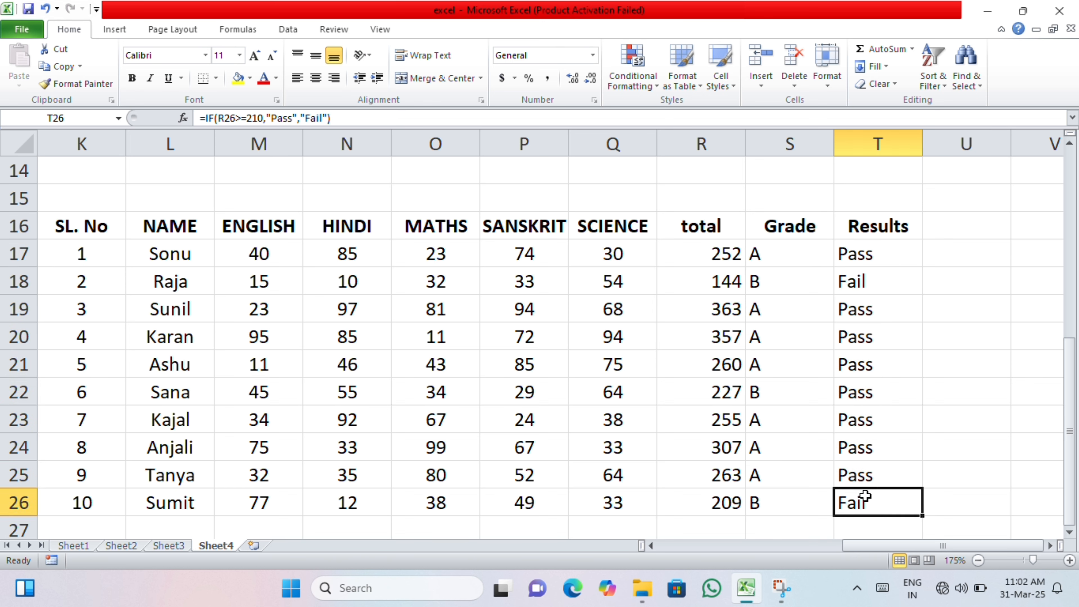
{"action": "left_click", "coordinate": [872, 333]}
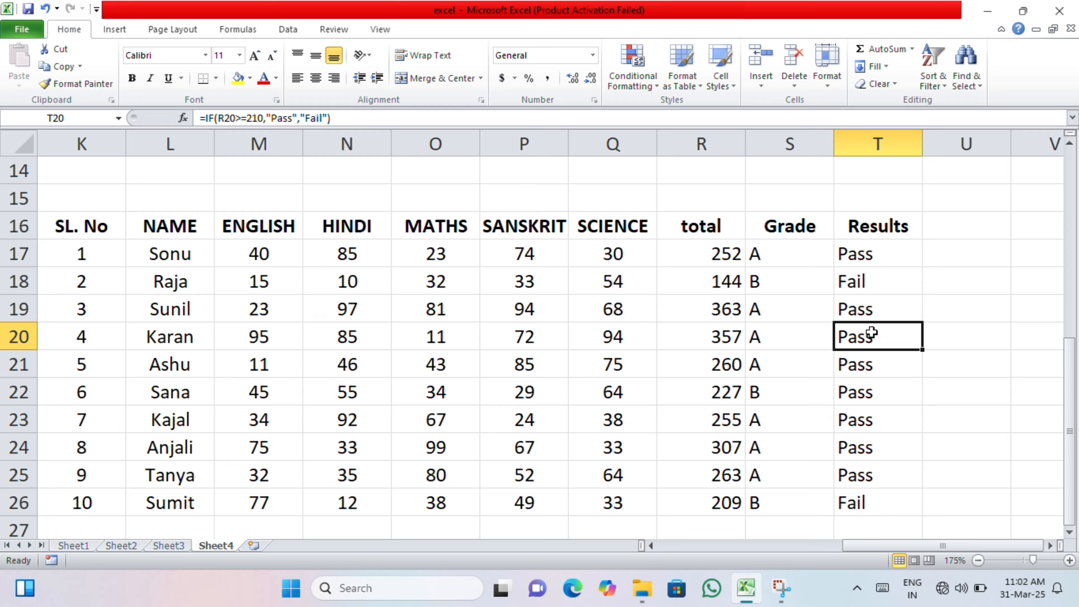
{"action": "left_click", "coordinate": [879, 294]}
{"action": "left_click", "coordinate": [869, 491]}
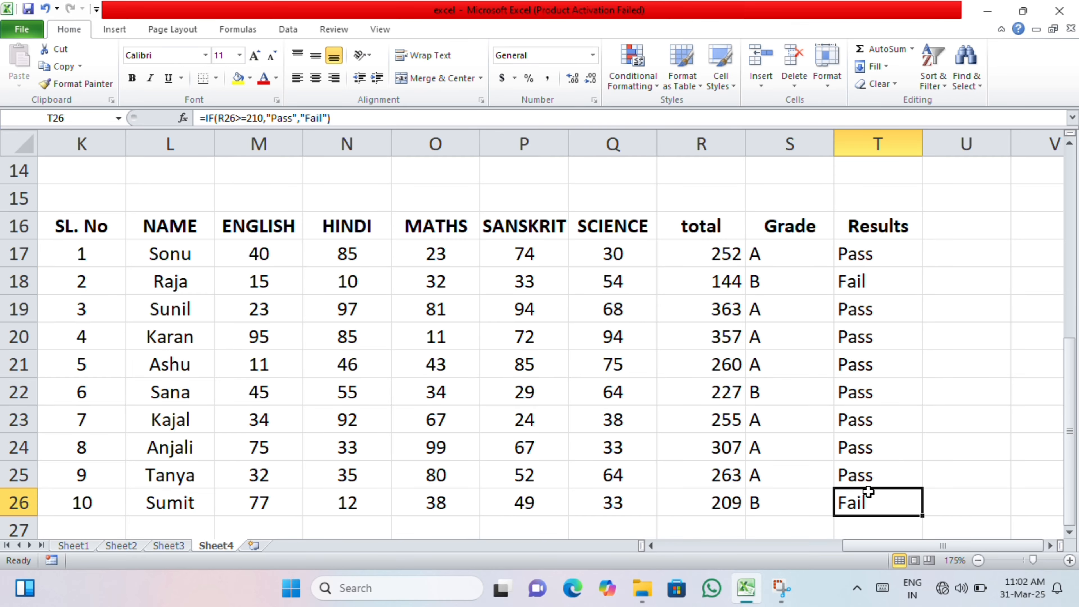
Change the pass threshold in the T26 formula to 250
{"action": "left_click", "coordinate": [265, 118]}
{"action": "key", "text": "BackSpace"}
{"action": "key", "text": "BackSpace"}
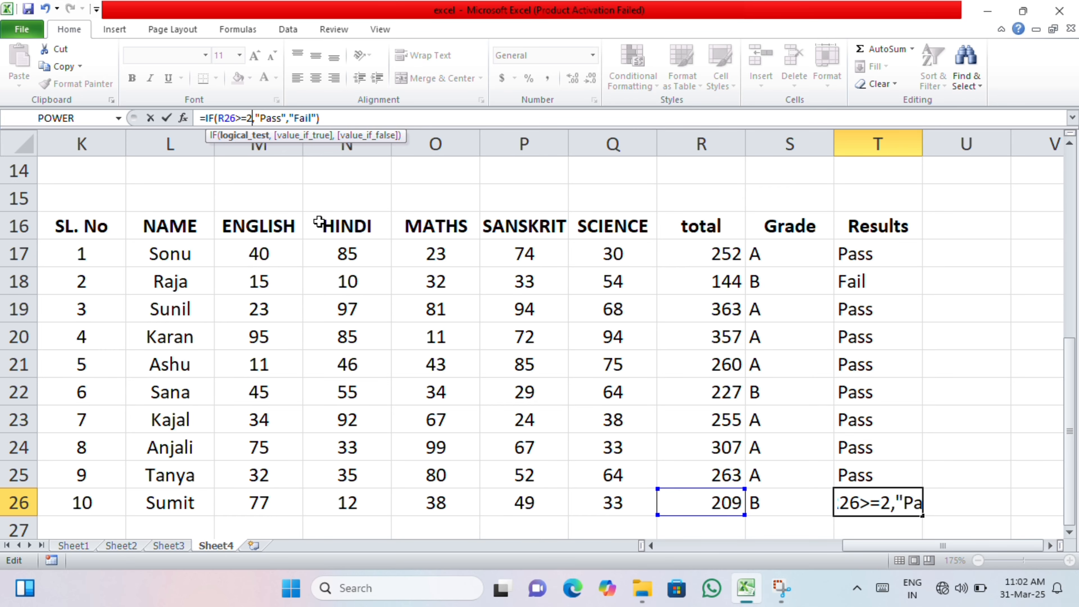
{"action": "type", "text": "50"}
{"action": "key", "text": "Return"}
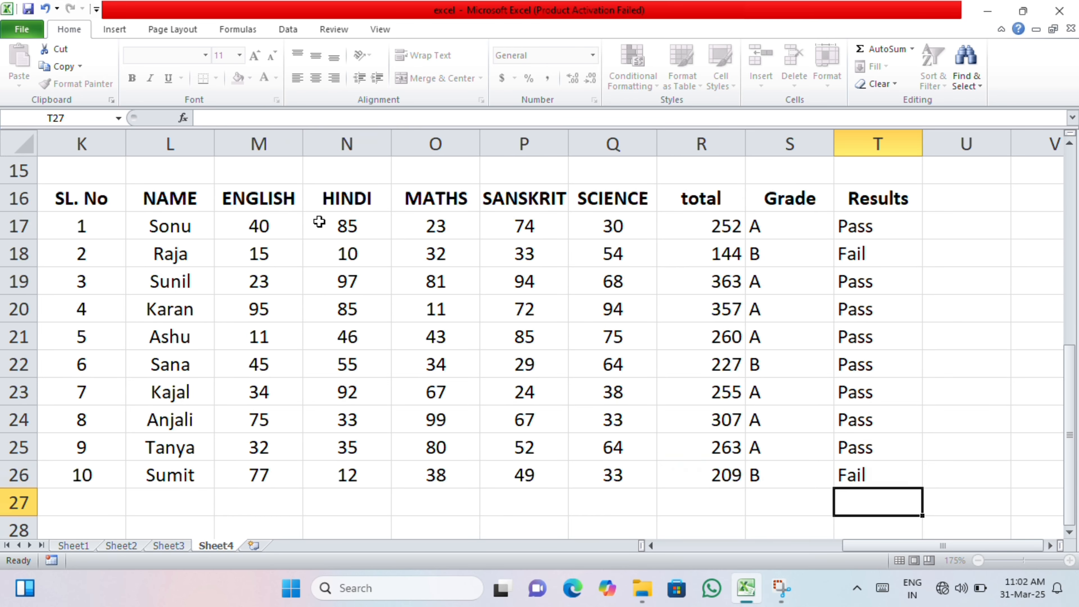
Change the pass threshold in the T17 formula to 250
{"action": "left_click", "coordinate": [852, 337]}
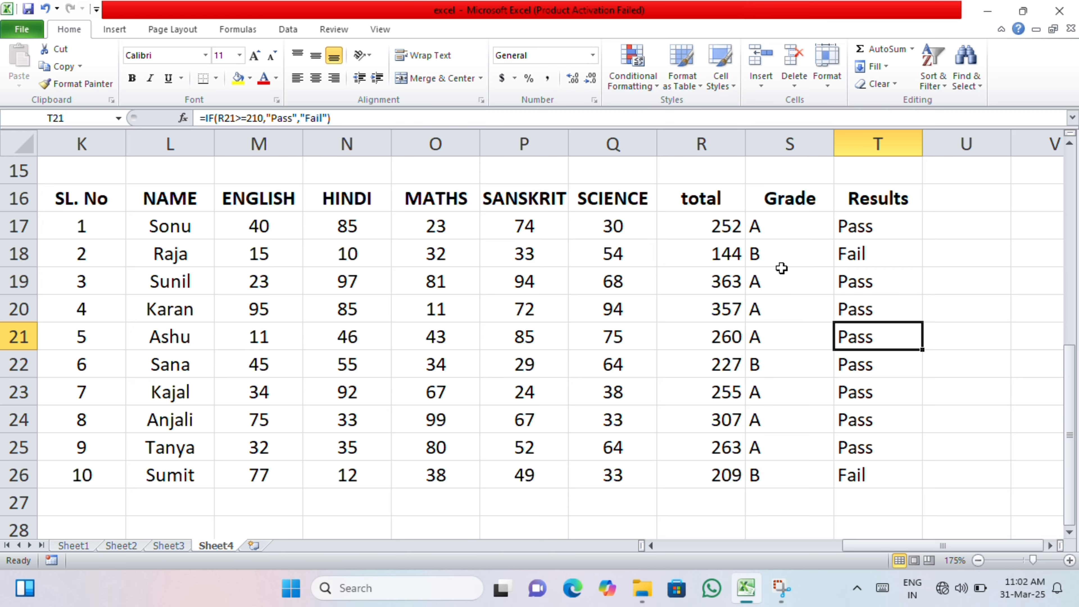
{"action": "left_click", "coordinate": [829, 366]}
{"action": "left_click", "coordinate": [853, 217]}
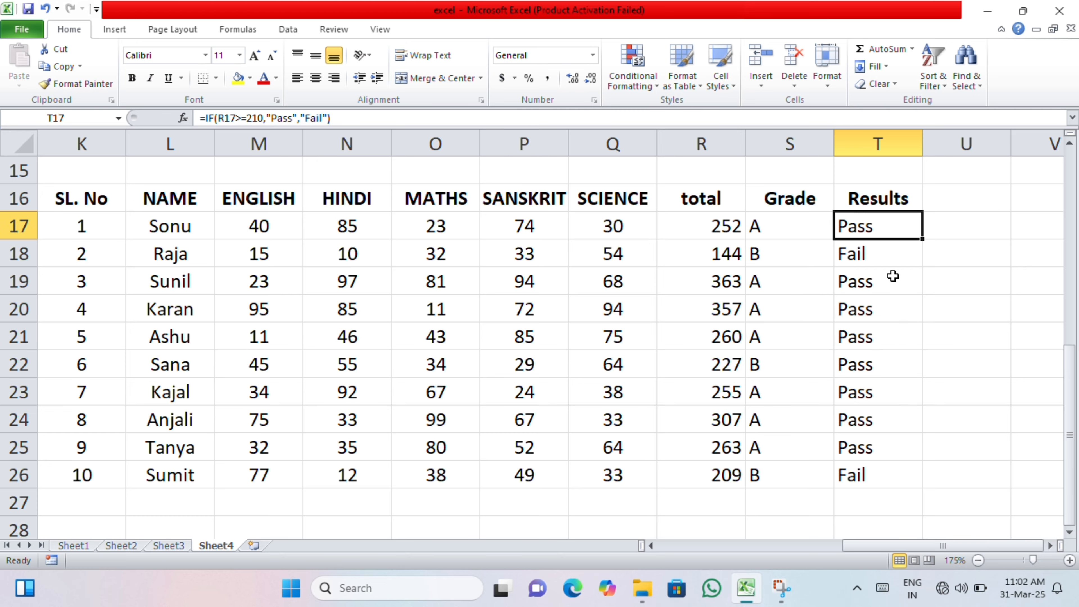
{"action": "scroll", "coordinate": [887, 301], "scroll_direction": "up", "scroll_amount": 1}
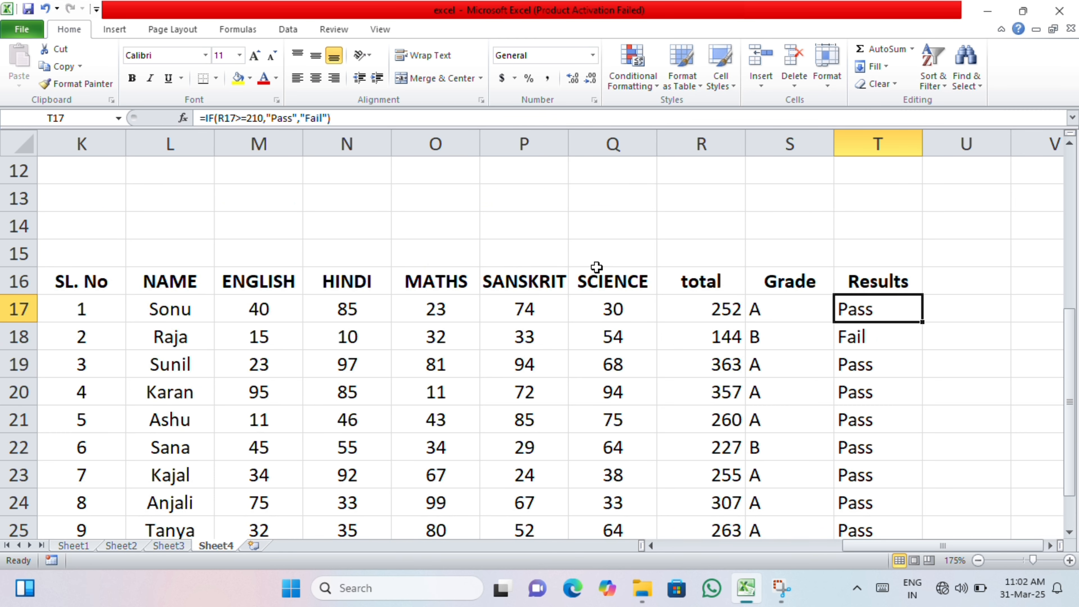
{"action": "left_click", "coordinate": [263, 121]}
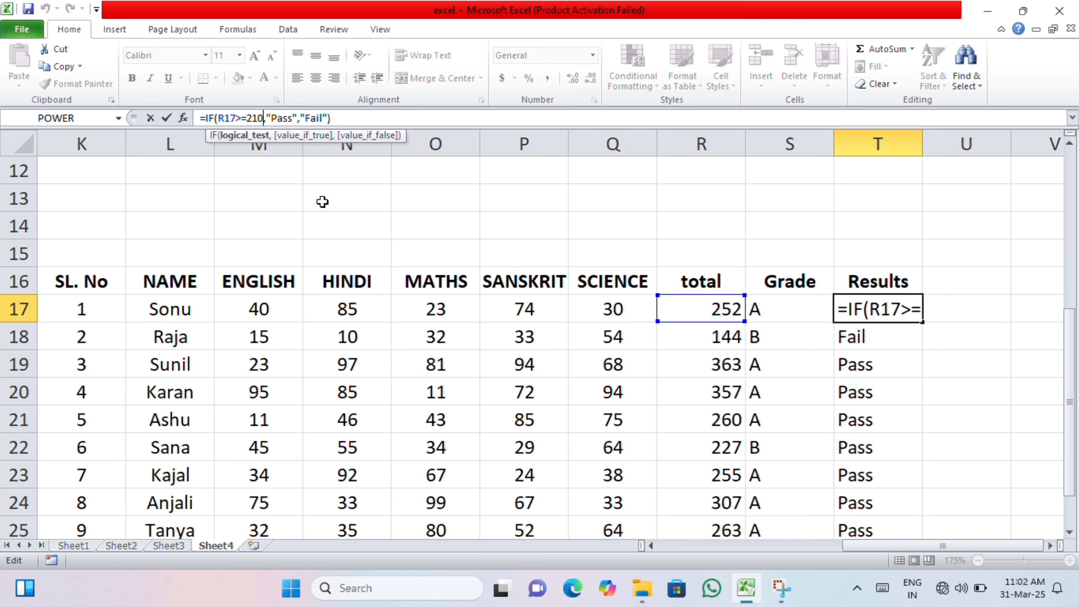
{"action": "key", "text": "BackSpace"}
{"action": "key", "text": "BackSpace"}
{"action": "type", "text": "50,\""}
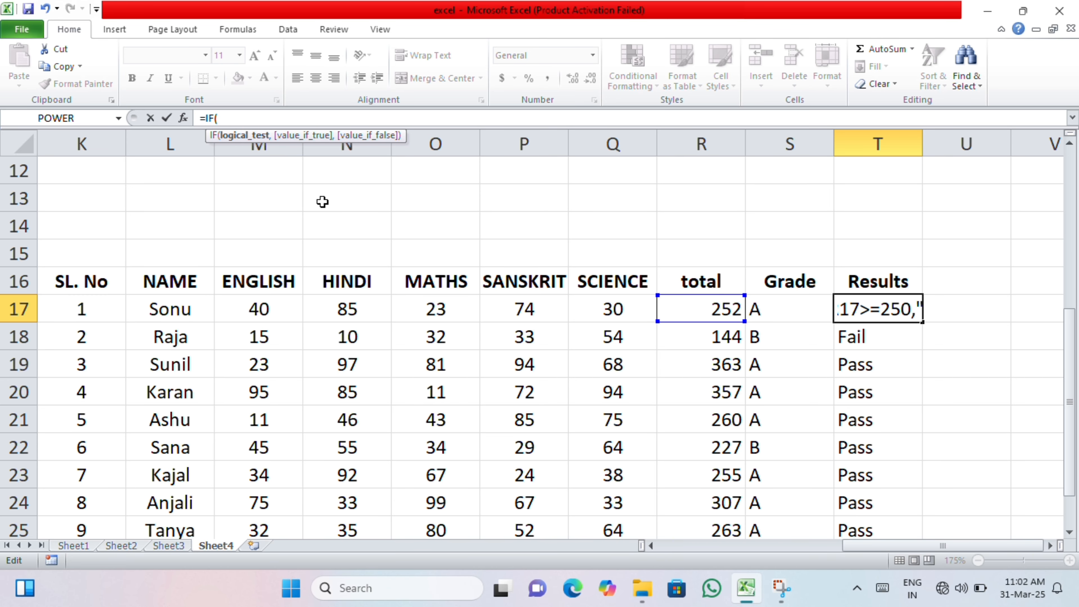
{"action": "key", "text": "Return"}
Fill the updated Results formula from T17 down through T26 and check rows 18, 22 and 26
{"action": "key", "text": "Up"}
{"action": "key", "text": "shift+Down"}
{"action": "key", "text": "shift+Down"}
{"action": "key", "text": "shift+Down"}
{"action": "key", "text": "shift+Down"}
{"action": "key", "text": "shift+Down"}
{"action": "key", "text": "shift+Down"}
{"action": "key", "text": "shift+Down"}
{"action": "key", "text": "shift+Down"}
{"action": "key", "text": "shift+Down"}
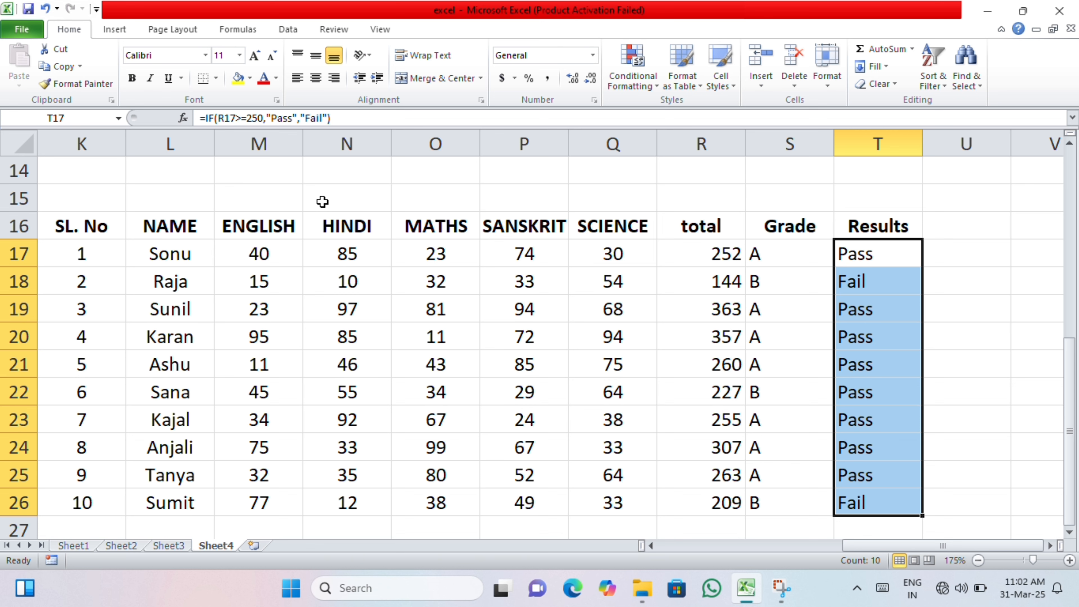
{"action": "key", "text": "ctrl+d"}
{"action": "left_click", "coordinate": [986, 433]}
{"action": "left_click", "coordinate": [856, 388]}
{"action": "left_click", "coordinate": [865, 501]}
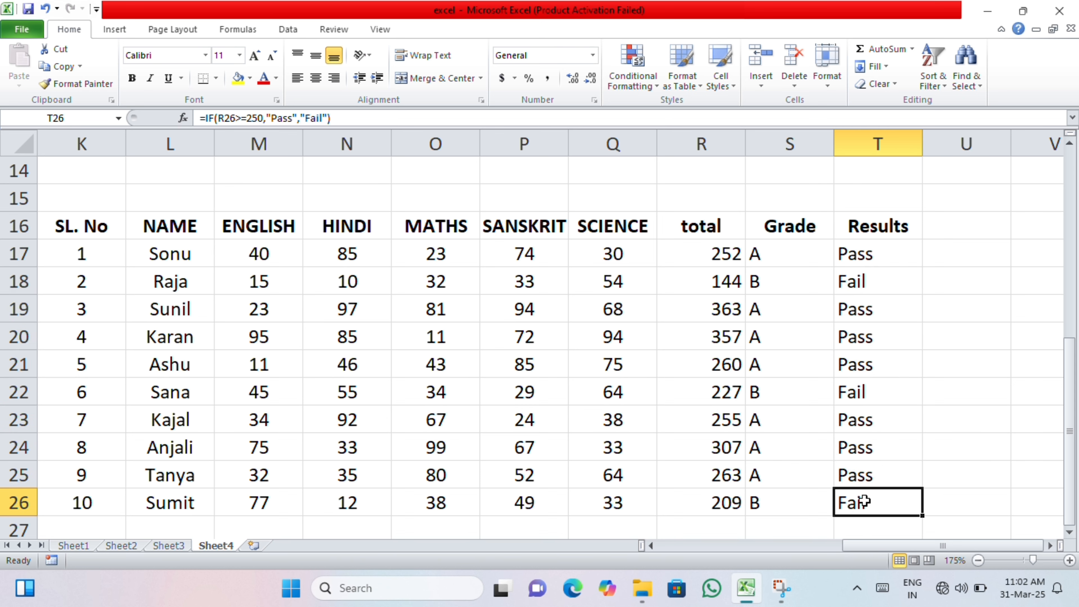
{"action": "left_click", "coordinate": [857, 286]}
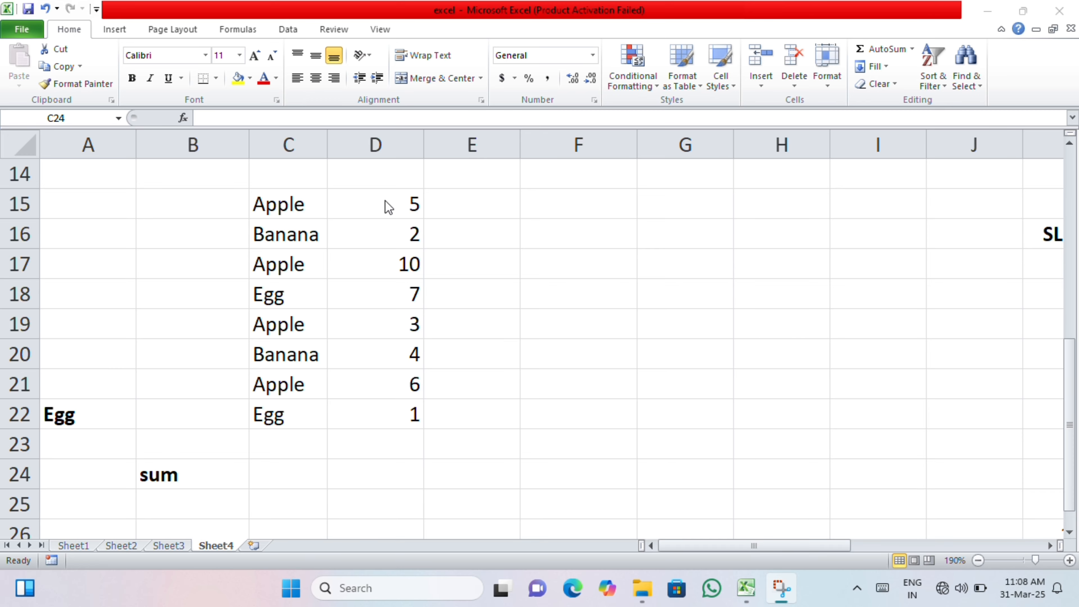
Examine the quantities in D15:D22, the items in C15:C22, the Egg criterion in A22 and the sum label in B24
{"action": "left_click_drag", "start_coordinate": [384, 207], "coordinate": [380, 389]}
{"action": "left_click_drag", "start_coordinate": [265, 194], "coordinate": [289, 404]}
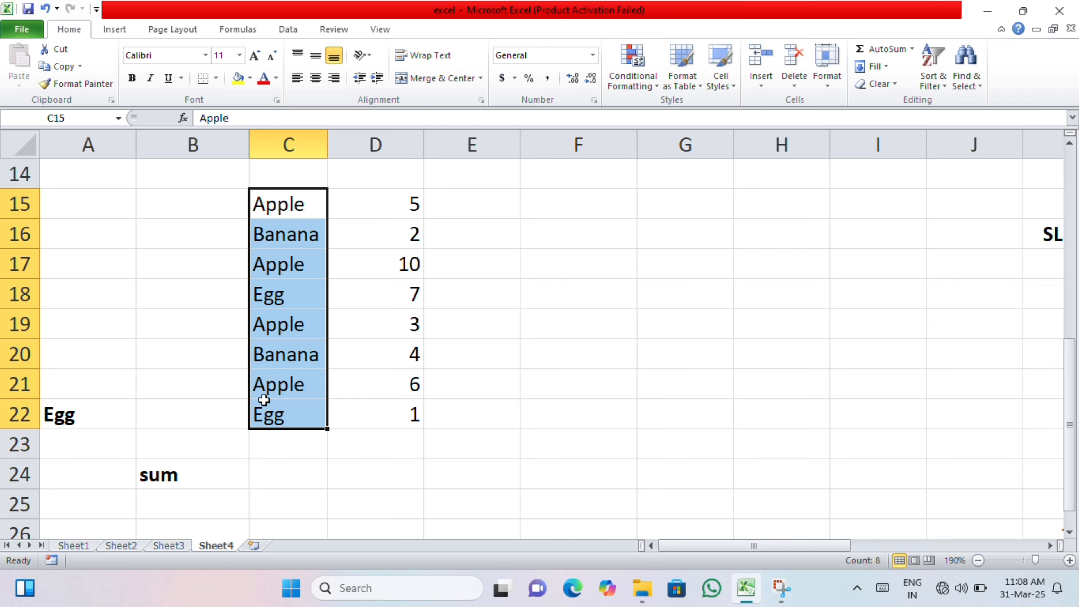
{"action": "left_click", "coordinate": [104, 418]}
{"action": "left_click", "coordinate": [170, 494]}
{"action": "left_click", "coordinate": [187, 479]}
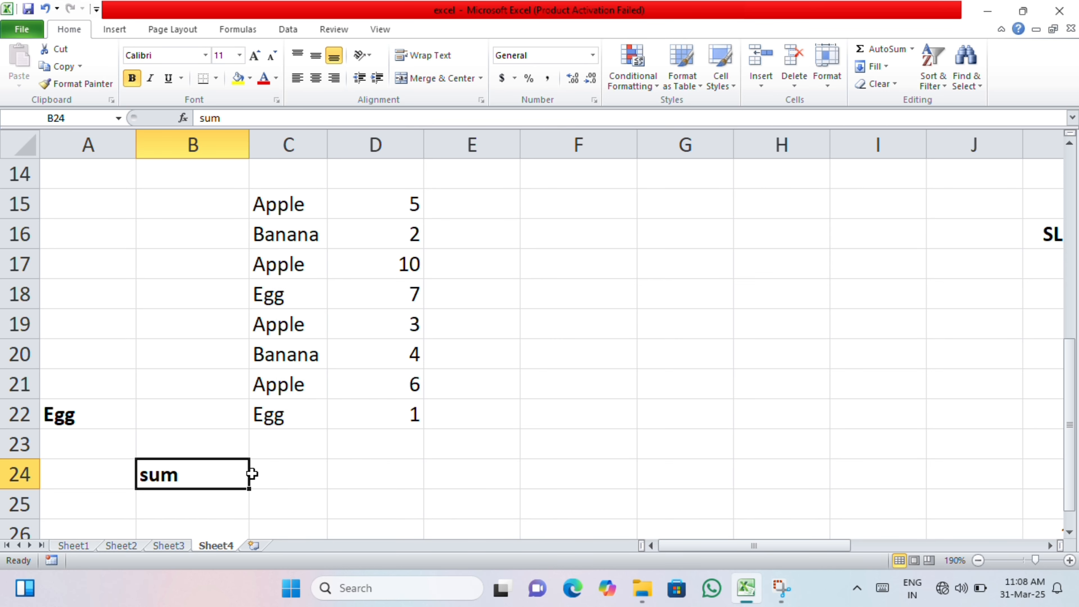
Start a SUMIF formula in C24 with the item names in C15:C22 as its range
{"action": "left_click", "coordinate": [271, 476]}
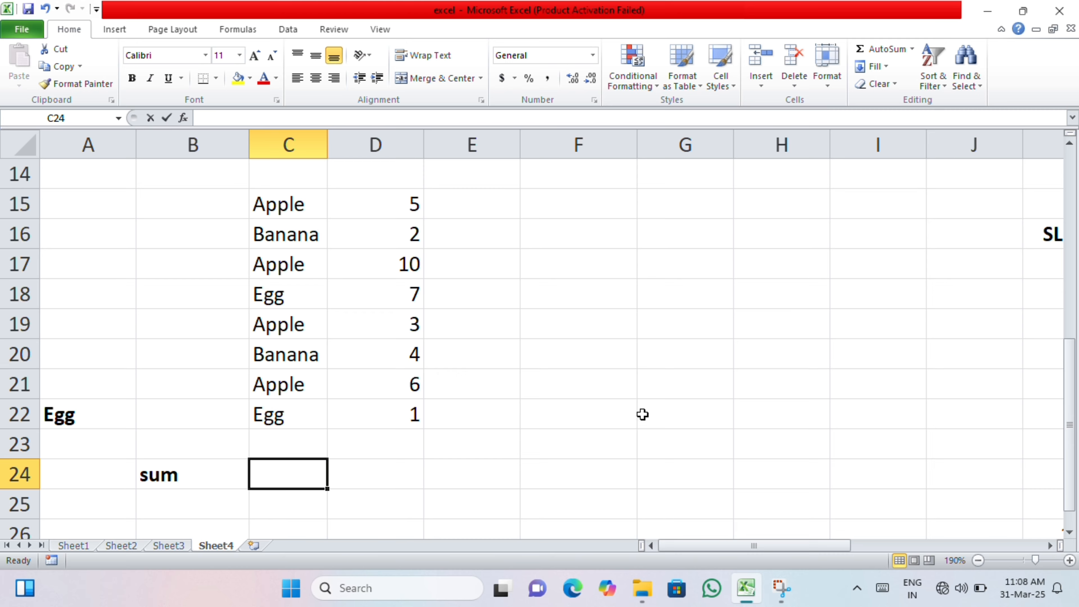
{"action": "type", "text": "=sumif"}
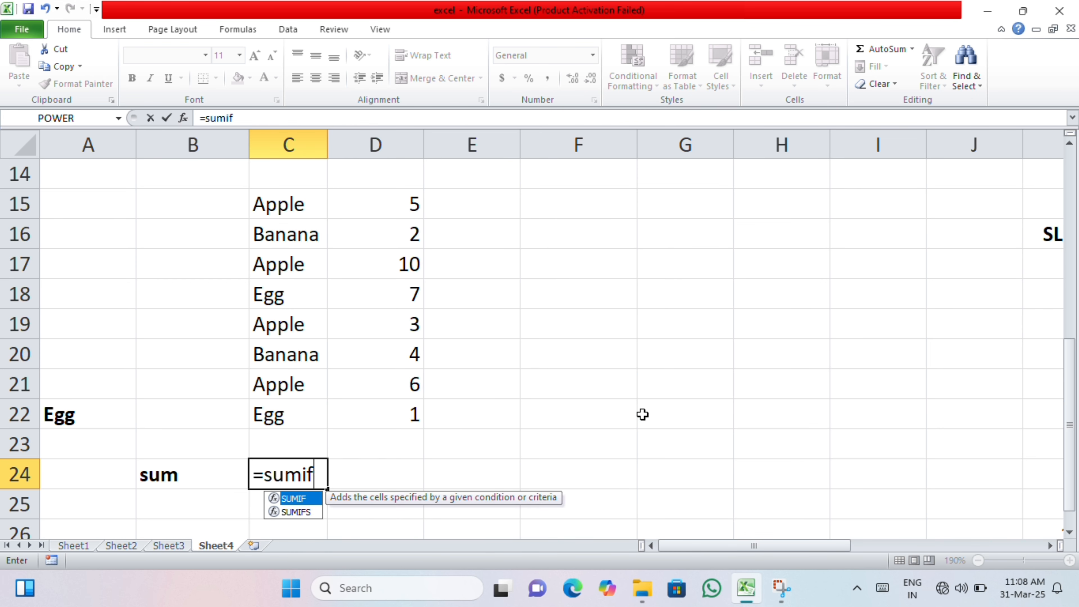
{"action": "key", "text": "Tab"}
{"action": "key", "text": "Up"}
{"action": "key", "text": "Up"}
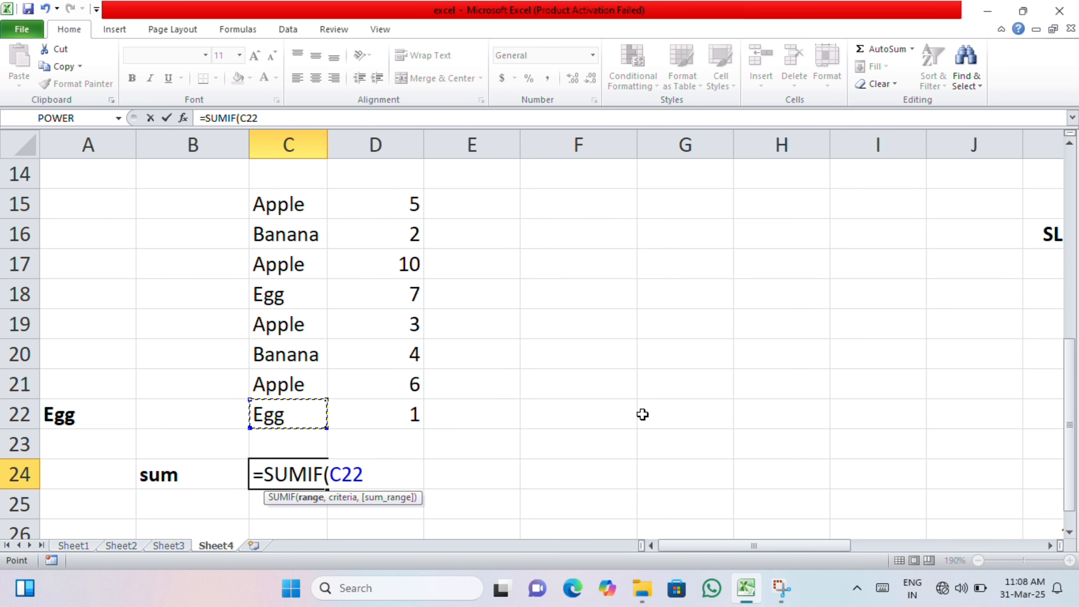
{"action": "key", "text": "shift+Up"}
{"action": "key", "text": "shift+Up"}
{"action": "key", "text": "shift+Up"}
{"action": "key", "text": "shift+Up"}
{"action": "key", "text": "shift+Up"}
{"action": "key", "text": "shift+Up"}
{"action": "key", "text": "shift+Up"}
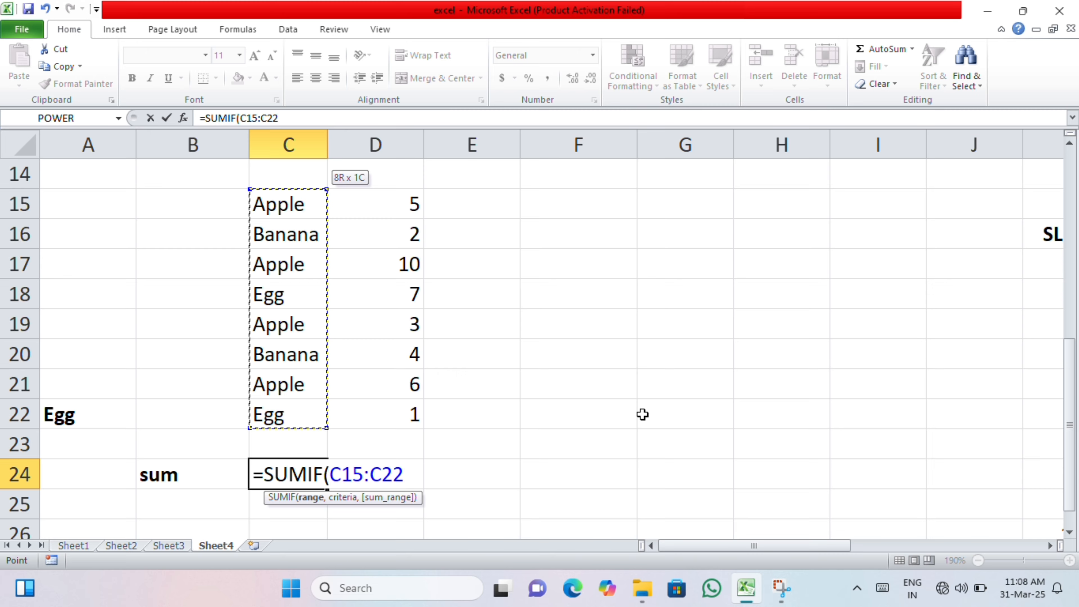
Add A22 as the criteria argument of the SUMIF formula in C24
{"action": "type", "text": ","}
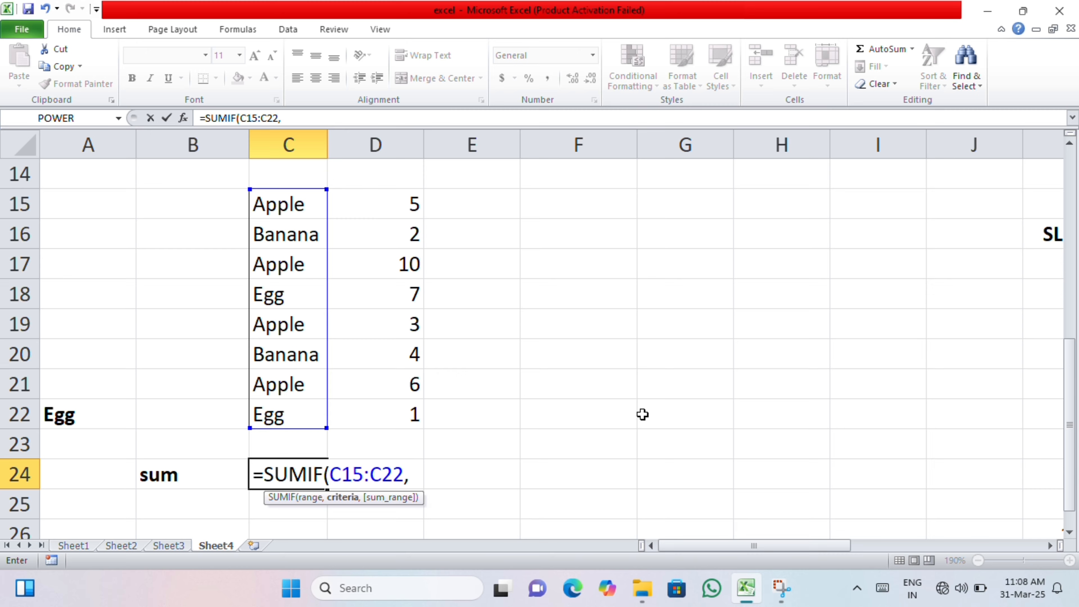
{"action": "key", "text": "Left"}
{"action": "key", "text": "Left"}
{"action": "key", "text": "Up"}
{"action": "key", "text": "Up"}
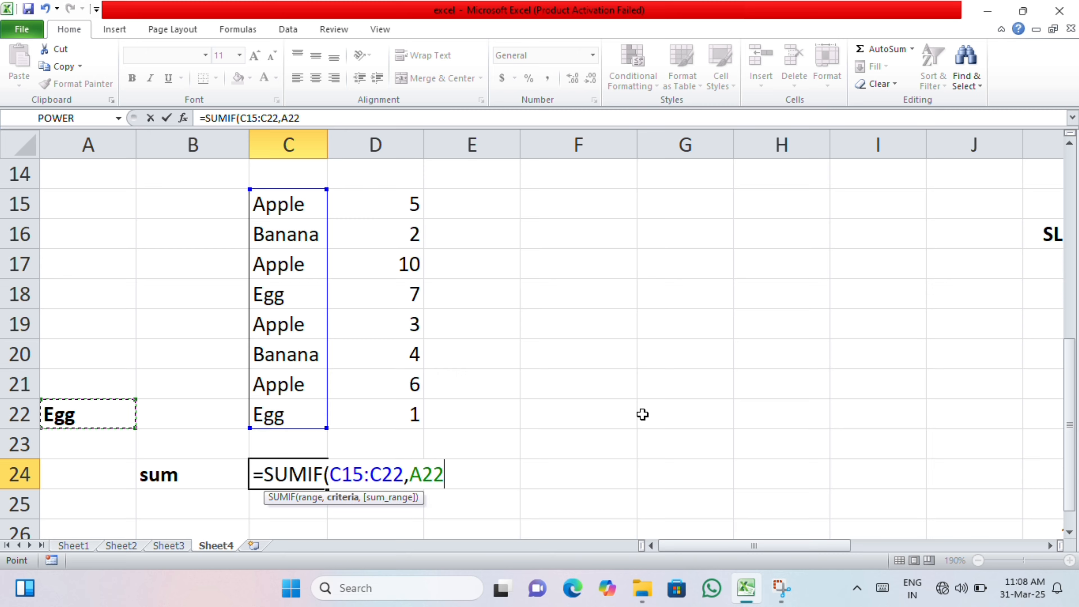
Complete the C24 SUMIF formula with D15:D22 as the sum range and check the Egg quantities in D18 and D22
{"action": "type", "text": ","}
{"action": "key", "text": "Right"}
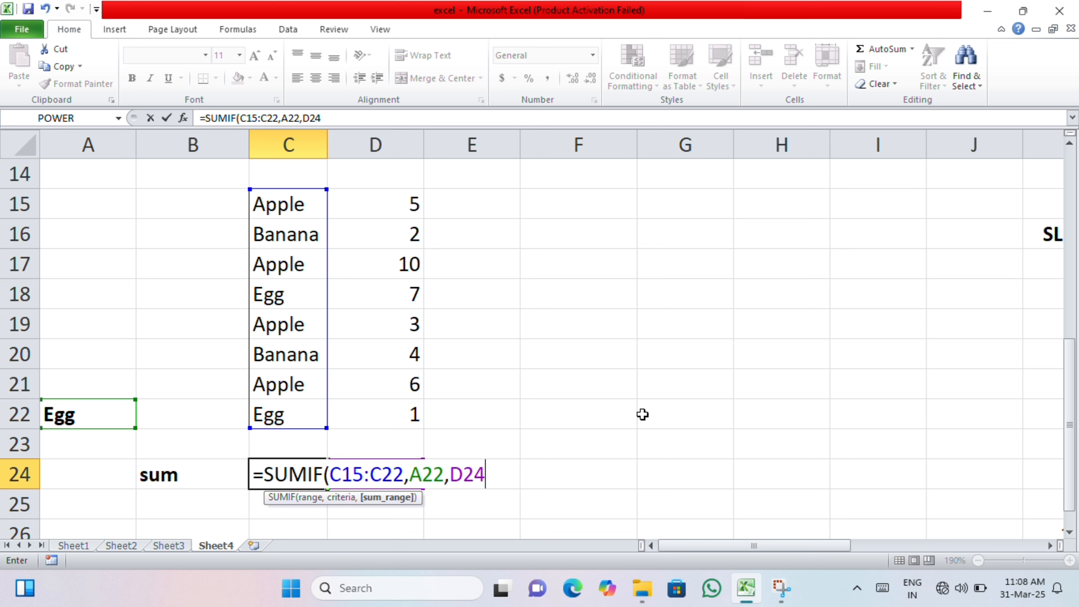
{"action": "key", "text": "Up"}
{"action": "key", "text": "Up"}
{"action": "key", "text": "shift+Up"}
{"action": "key", "text": "shift+Up"}
{"action": "key", "text": "shift+Up"}
{"action": "key", "text": "shift+Up"}
{"action": "key", "text": "shift+Up"}
{"action": "key", "text": "shift+Up"}
{"action": "key", "text": "shift+Up"}
{"action": "key", "text": "shift+Up"}
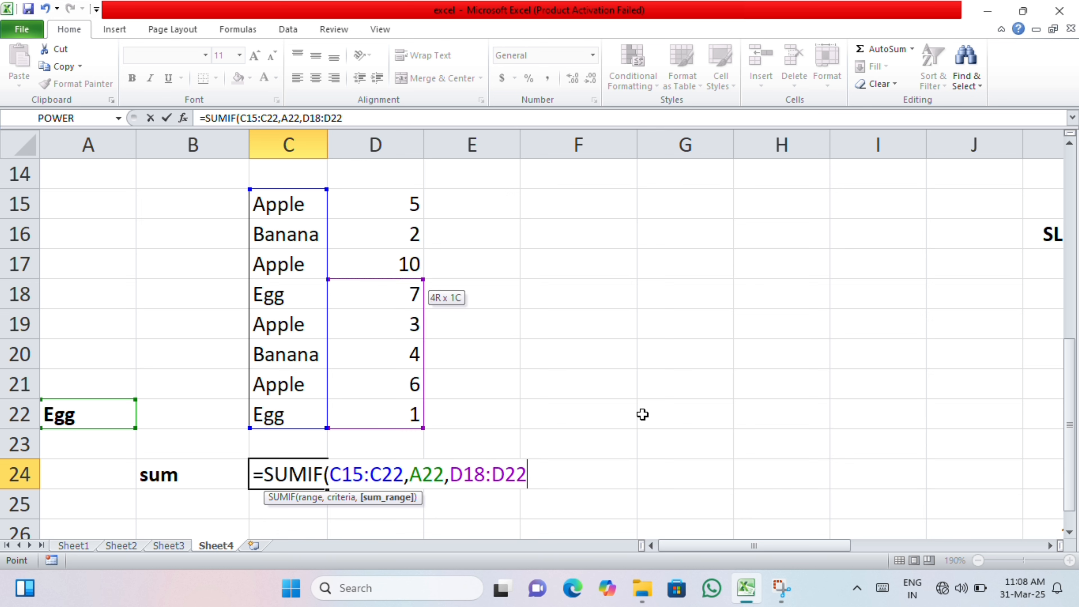
{"action": "key", "text": "shift+Down"}
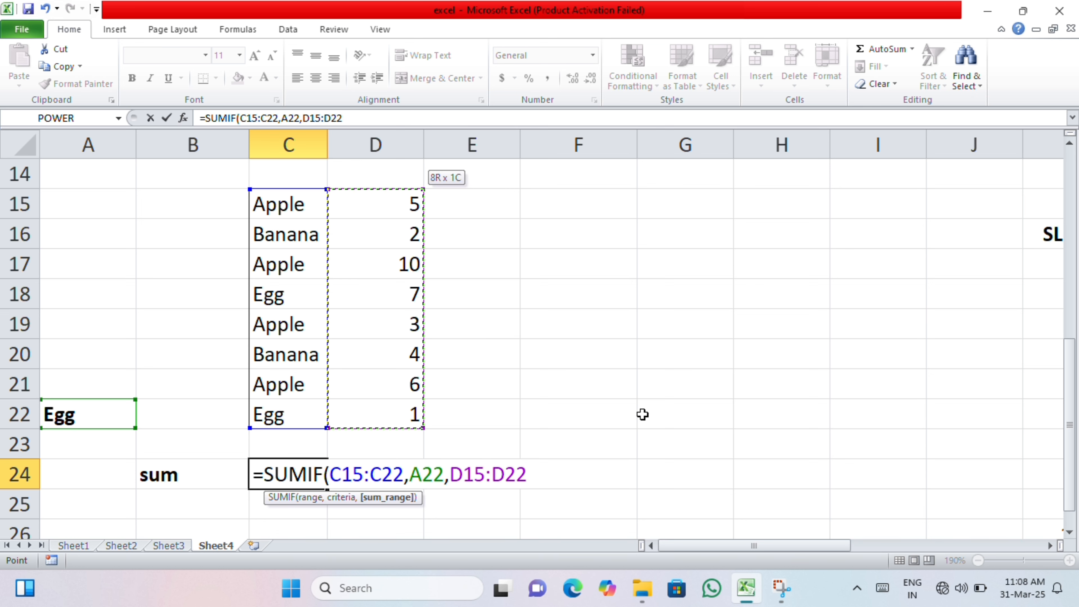
{"action": "type", "text": ")"}
{"action": "key", "text": "Return"}
{"action": "key", "text": "Up"}
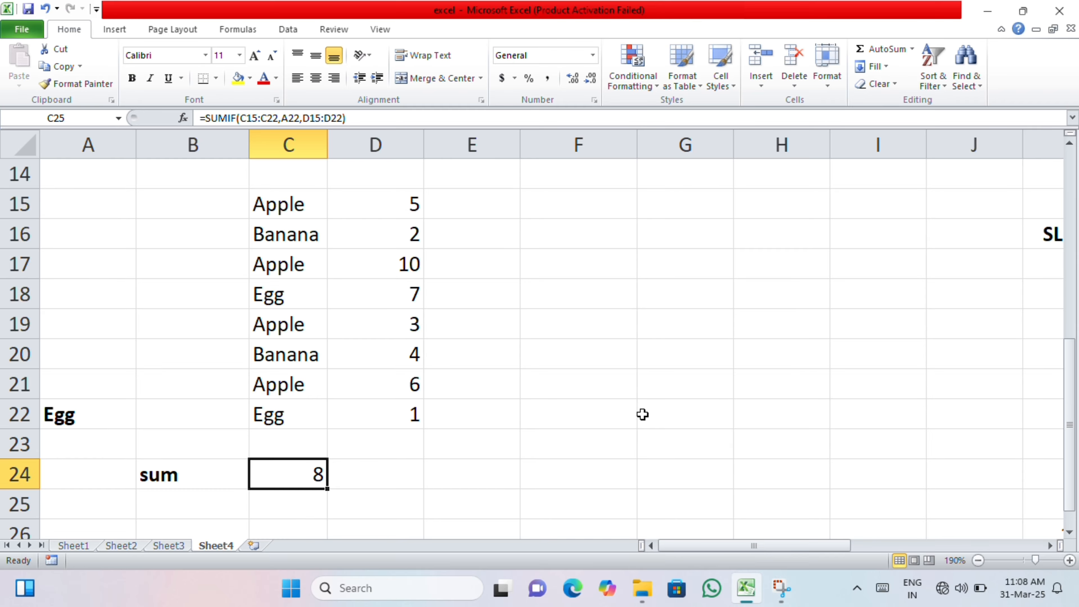
{"action": "left_click", "coordinate": [427, 300]}
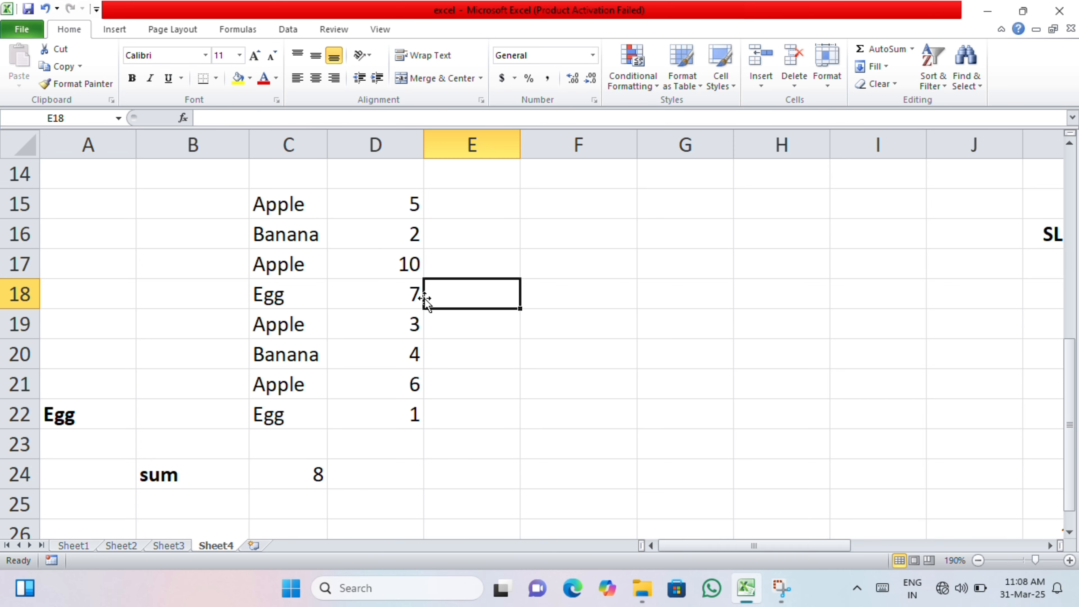
{"action": "left_click", "coordinate": [415, 298]}
{"action": "left_click", "coordinate": [403, 421]}
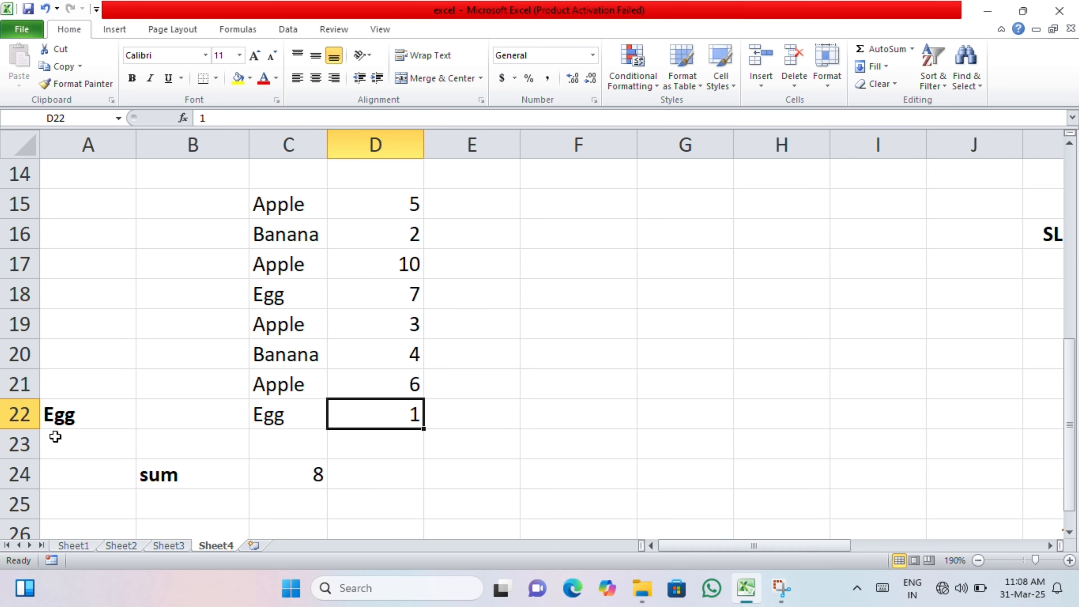
Change the criterion in A22 to Apple and compare the sum in C24 with the Apple quantities in column D
{"action": "left_click", "coordinate": [98, 411]}
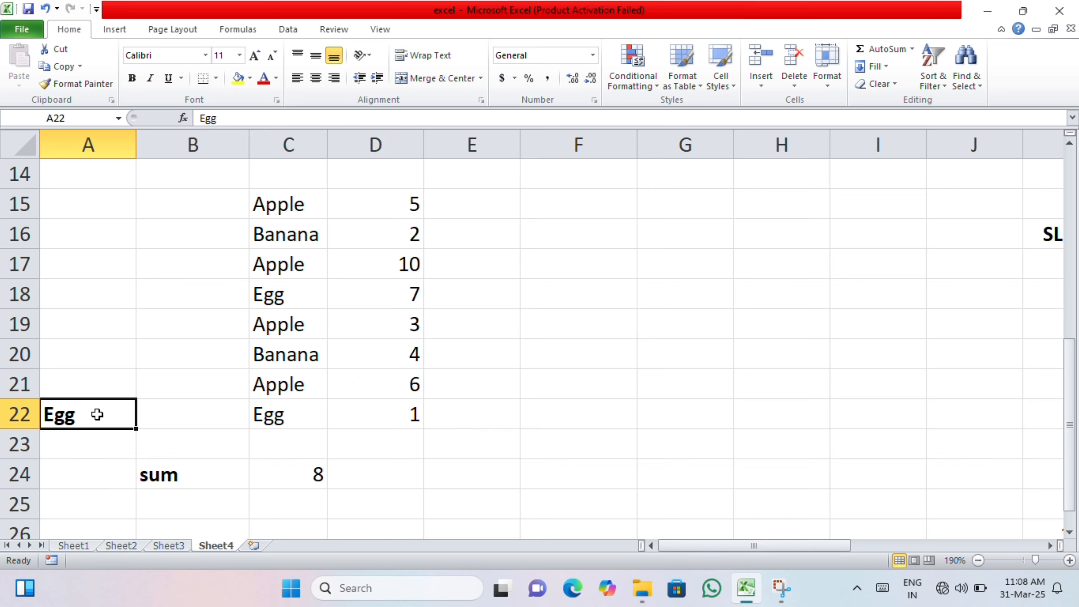
{"action": "key", "text": "BackSpace"}
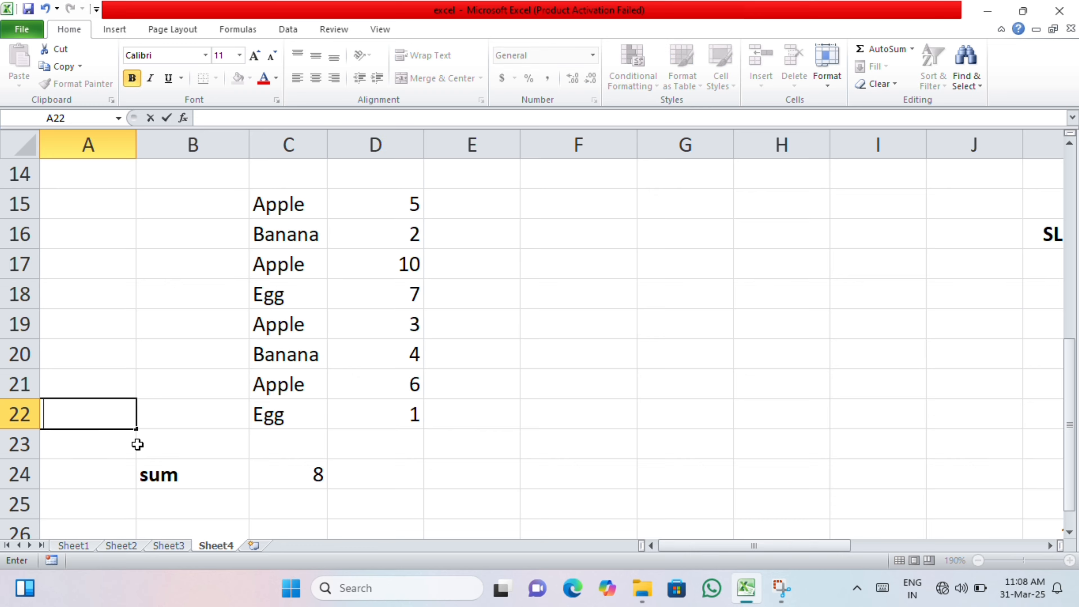
{"action": "type", "text": "Apple"}
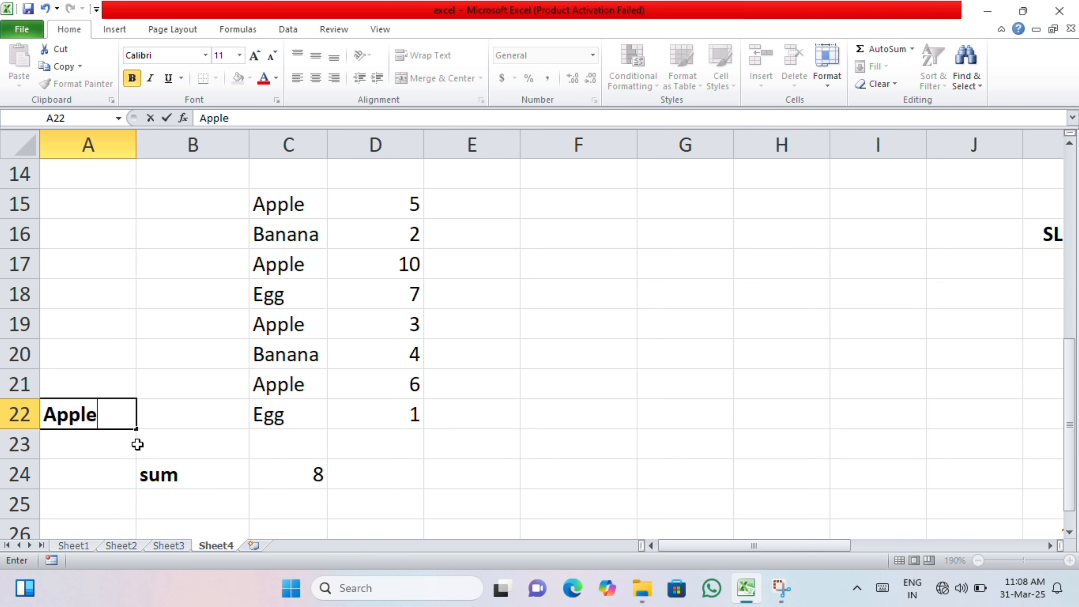
{"action": "key", "text": "Return"}
{"action": "left_click", "coordinate": [298, 472]}
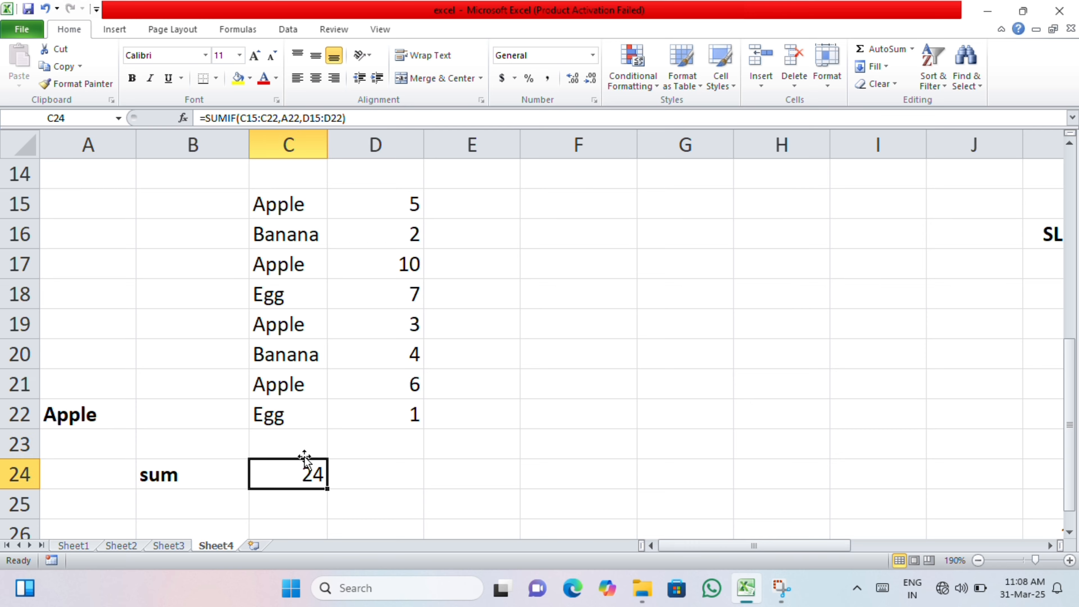
{"action": "left_click", "coordinate": [408, 386]}
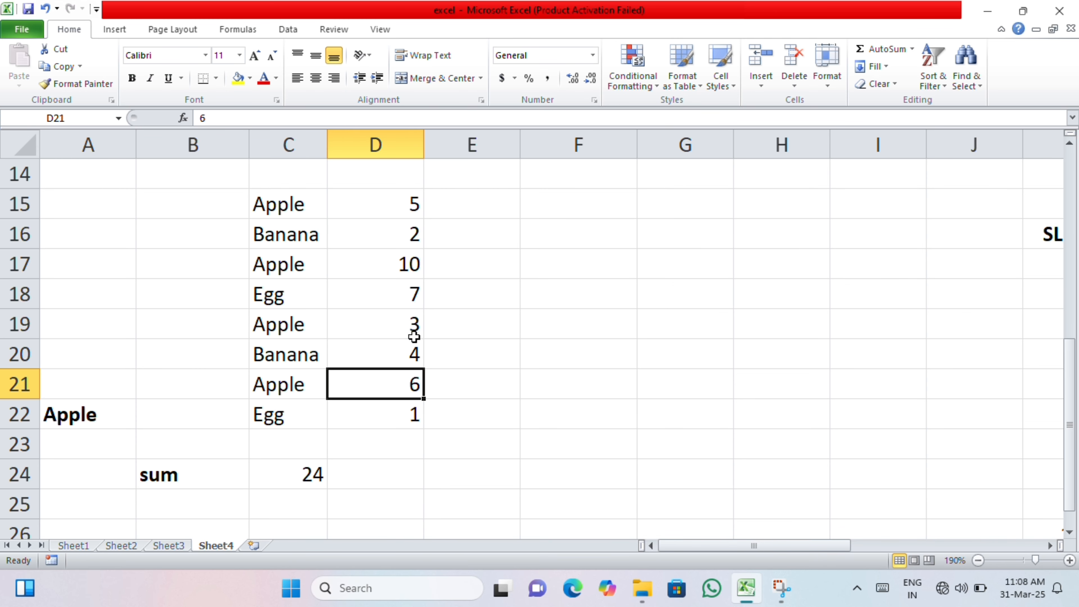
{"action": "left_click", "coordinate": [413, 336]}
{"action": "left_click", "coordinate": [404, 265]}
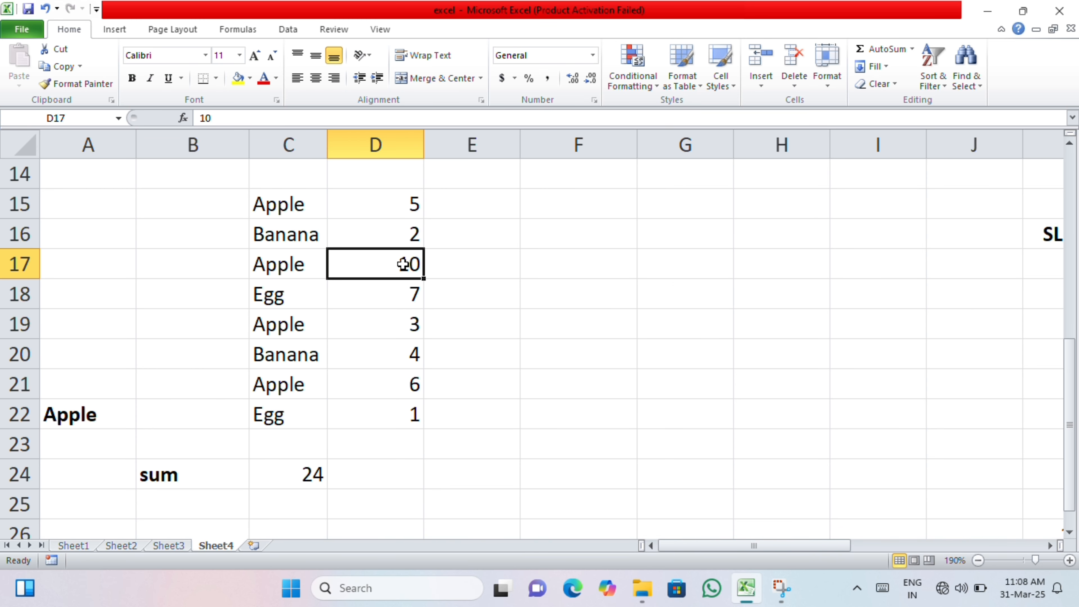
Set the Apple quantity in D15 to 55
{"action": "left_click", "coordinate": [401, 212]}
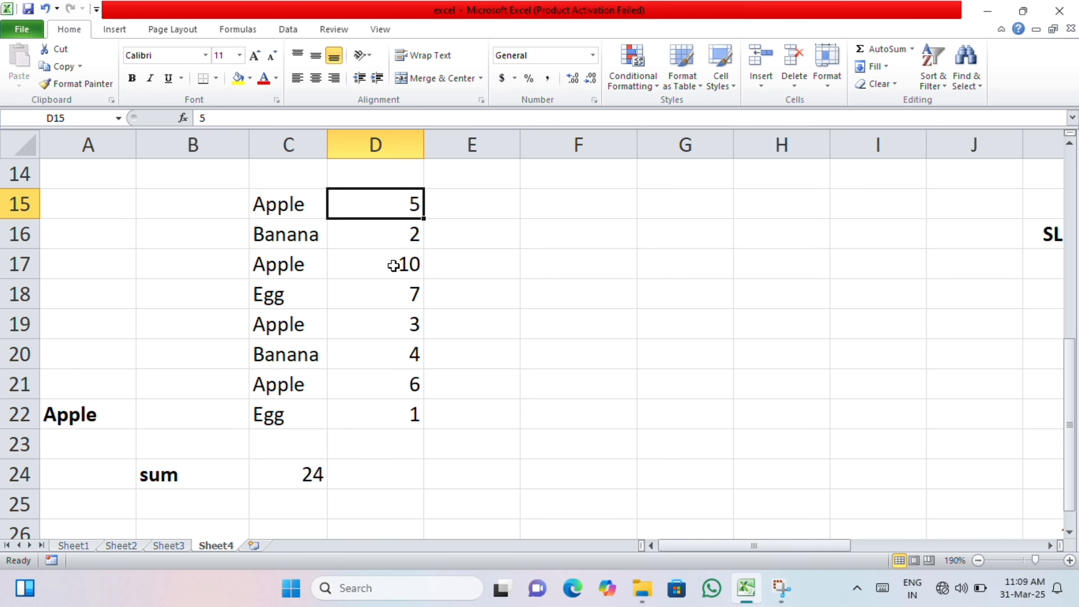
{"action": "type", "text": "55"}
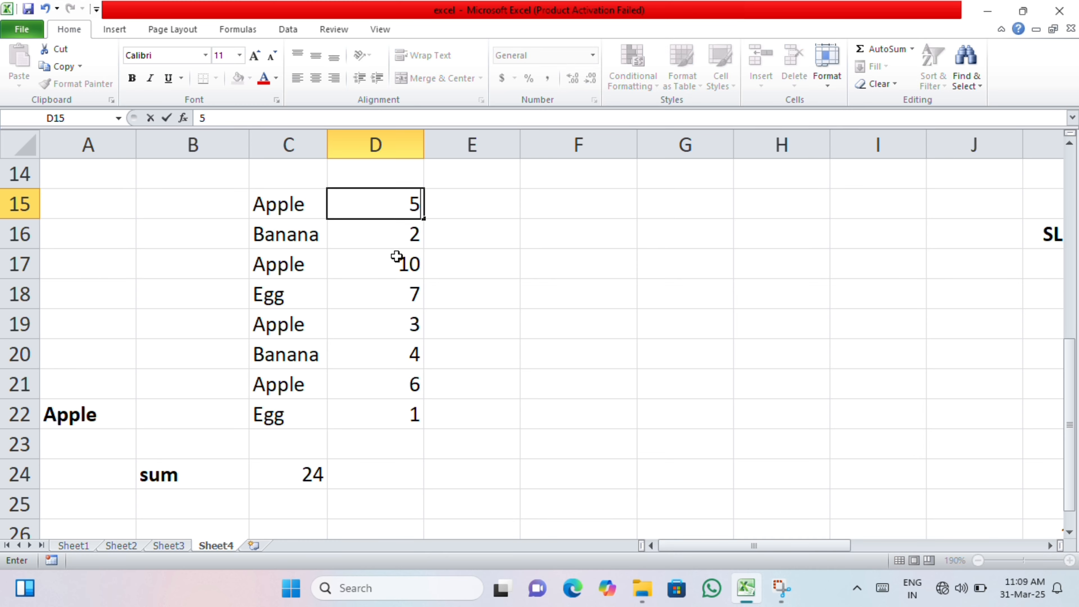
{"action": "key", "text": "Return"}
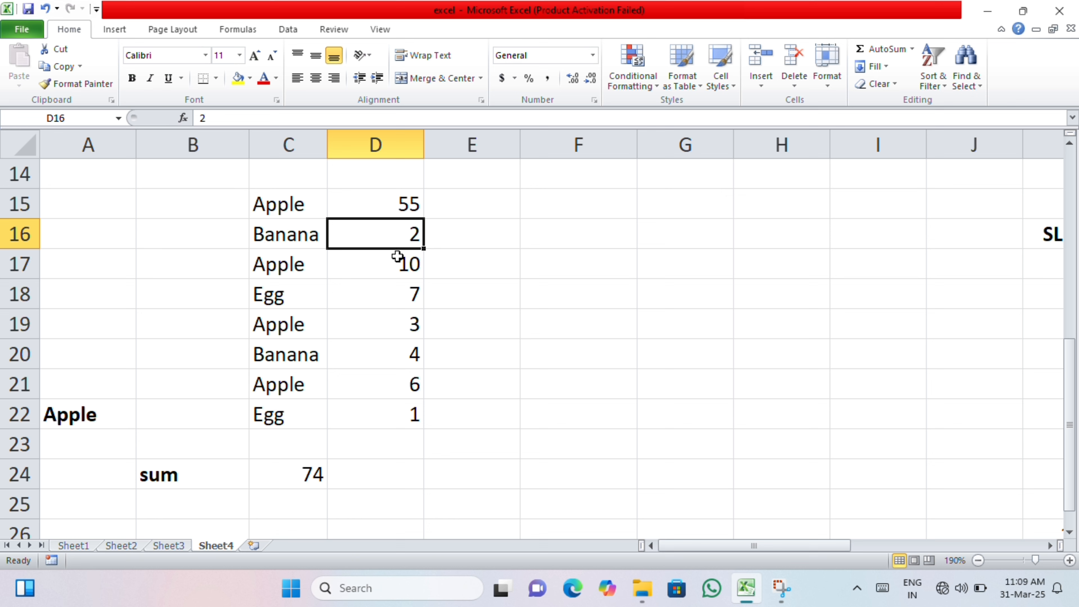
Set the Apple quantity in D15 to 11
{"action": "left_click", "coordinate": [393, 203]}
{"action": "left_click", "coordinate": [393, 200]}
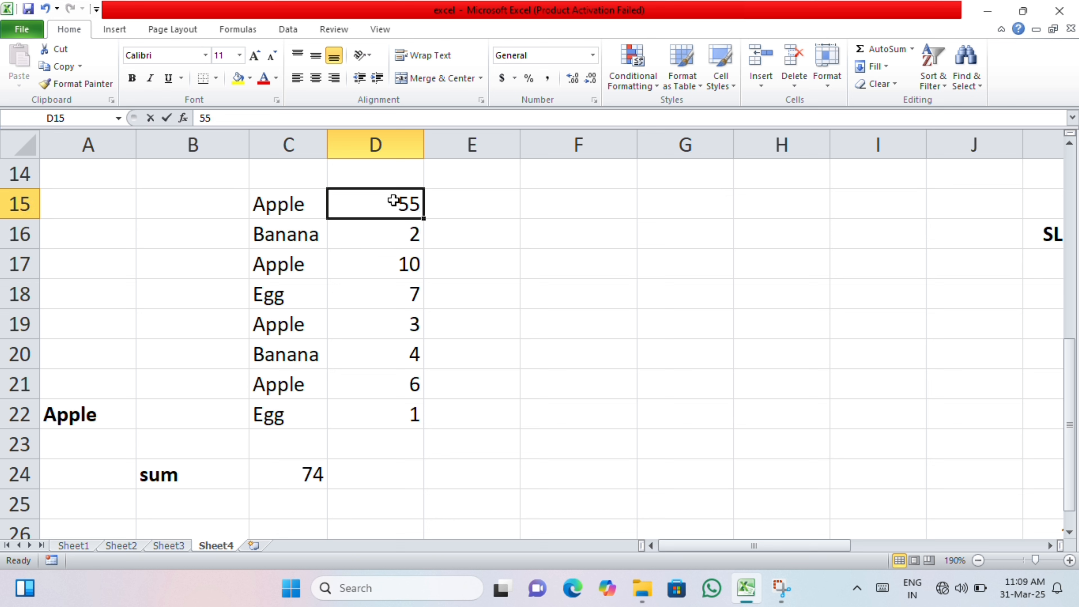
{"action": "key", "text": "BackSpace"}
{"action": "key", "text": "BackSpace"}
{"action": "type", "text": "11"}
{"action": "key", "text": "Return"}
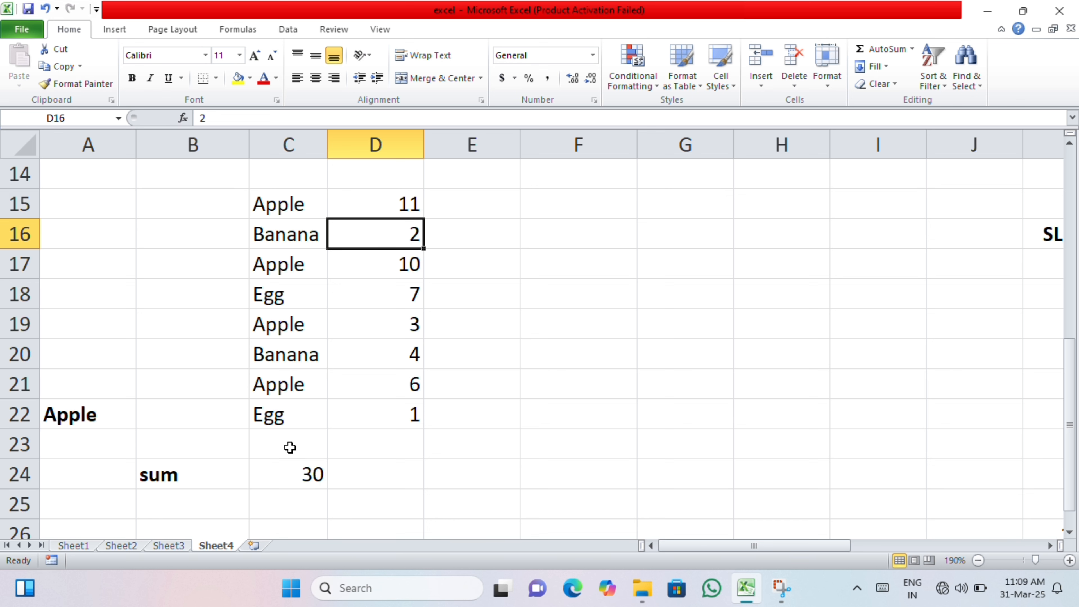
Change the criterion in A22 to Banana and check the sum in C24 against the Banana quantities in D20 and D16
{"action": "left_click", "coordinate": [91, 416]}
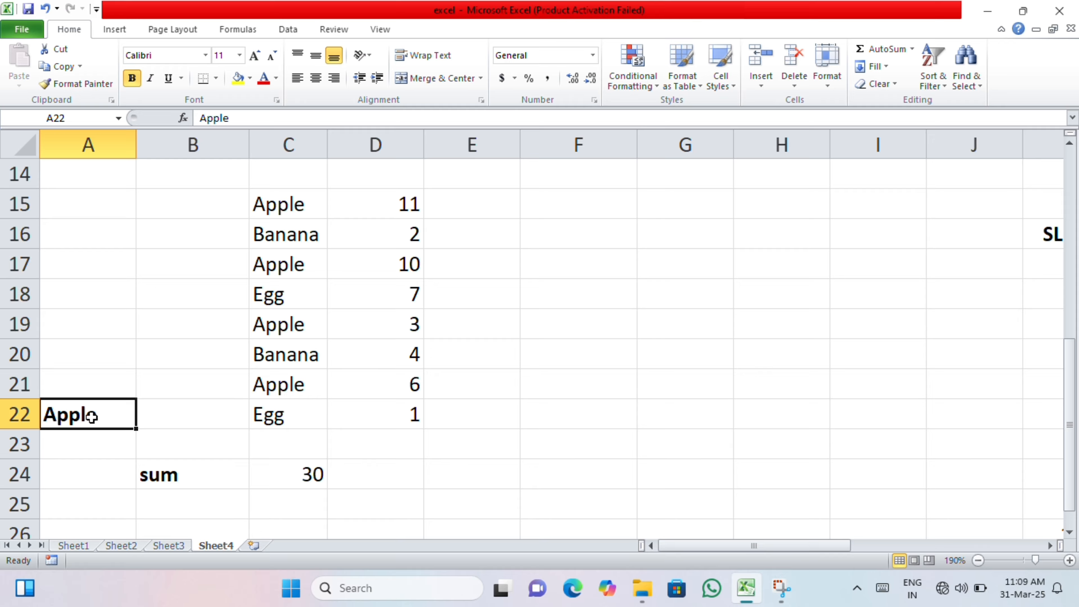
{"action": "type", "text": "Banna"}
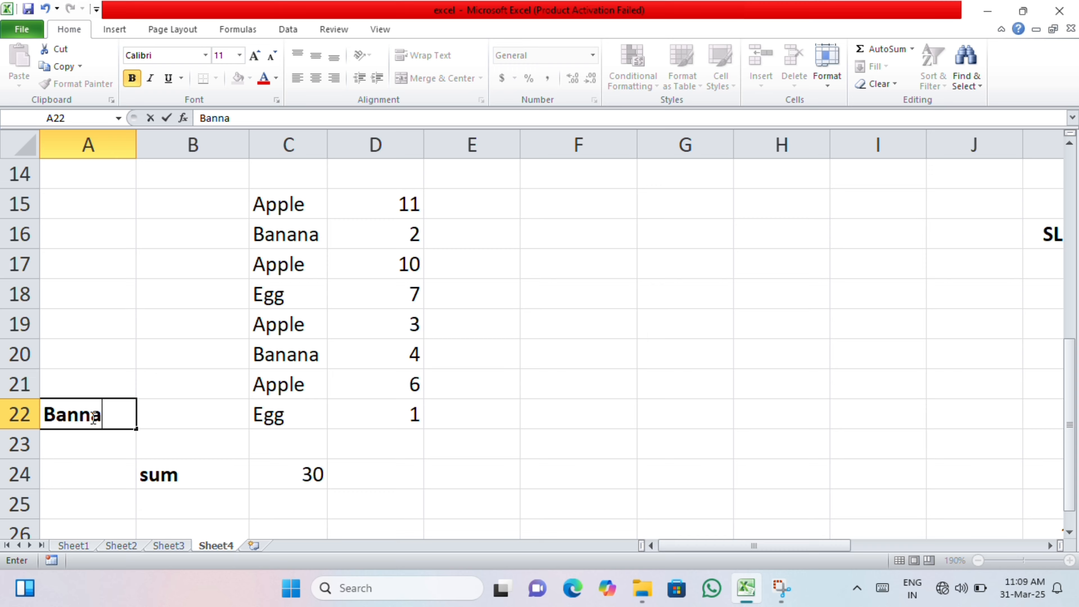
{"action": "key", "text": "BackSpace"}
{"action": "key", "text": "BackSpace"}
{"action": "type", "text": "ana"}
{"action": "key", "text": "Return"}
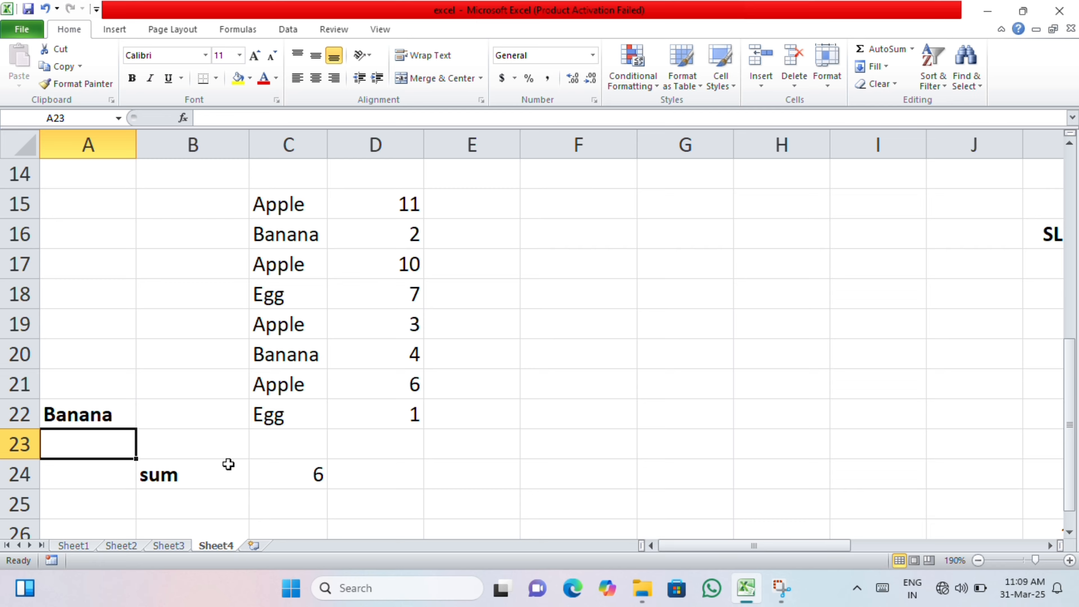
{"action": "left_click", "coordinate": [264, 470]}
{"action": "left_click", "coordinate": [291, 358]}
{"action": "left_click", "coordinate": [380, 362]}
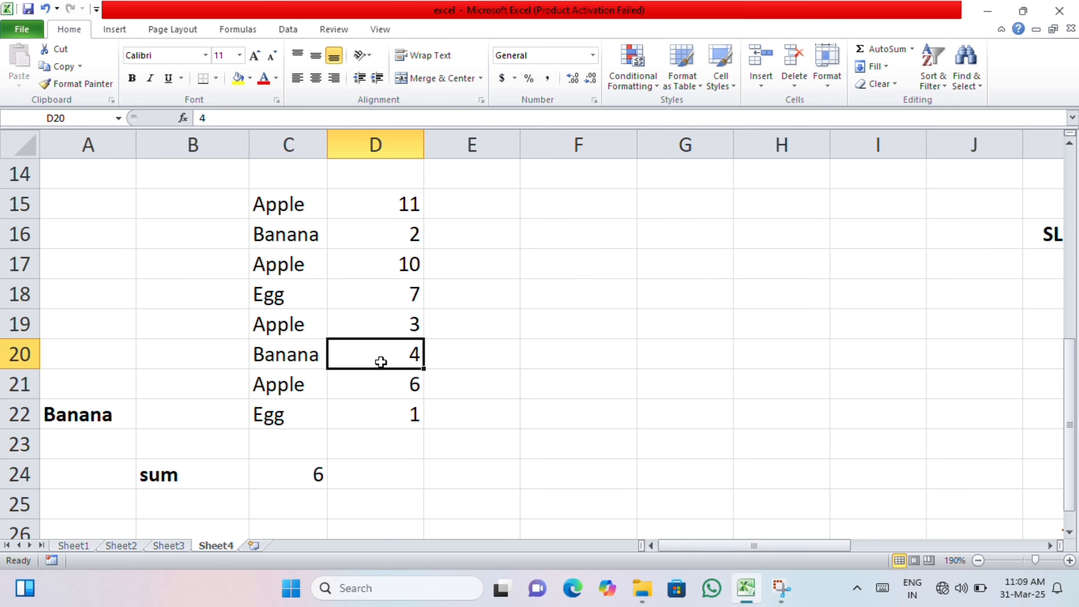
{"action": "left_click", "coordinate": [377, 243]}
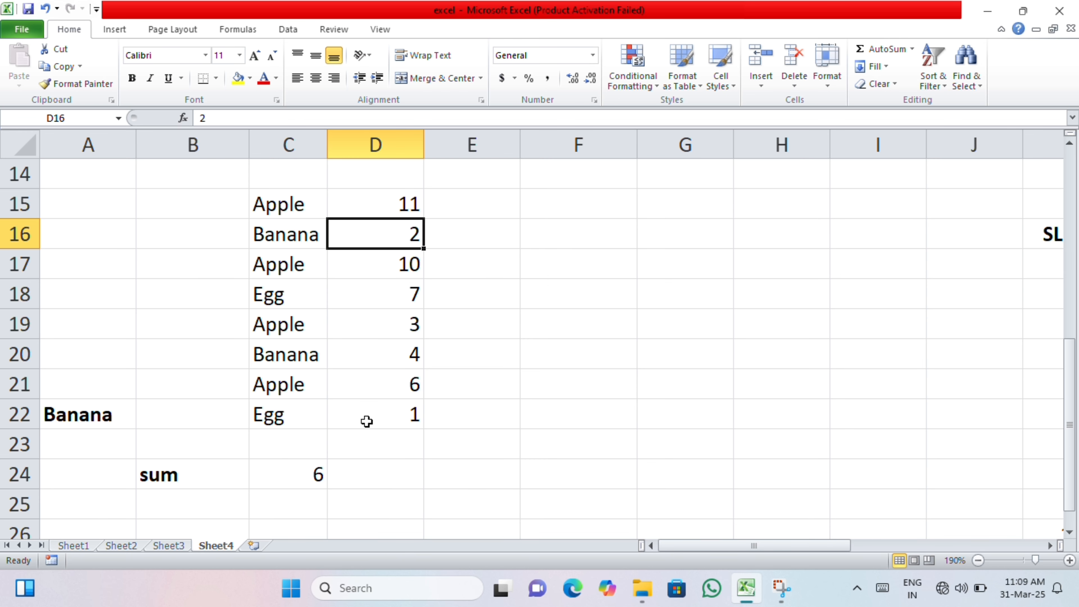
{"action": "left_click", "coordinate": [292, 491]}
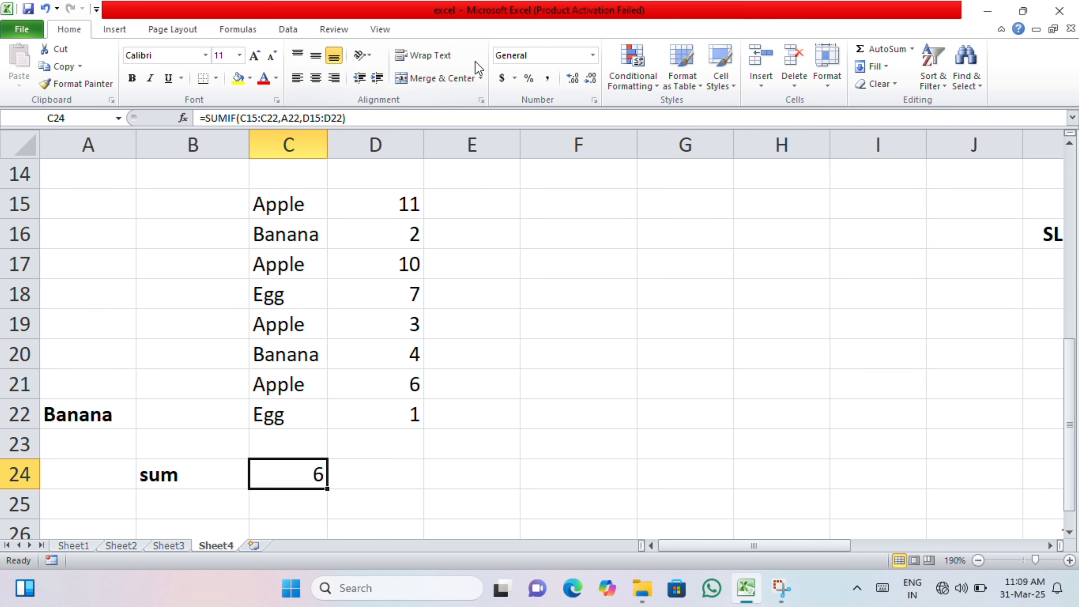
{"action": "scroll", "coordinate": [434, 303], "scroll_direction": "up", "scroll_amount": 4}
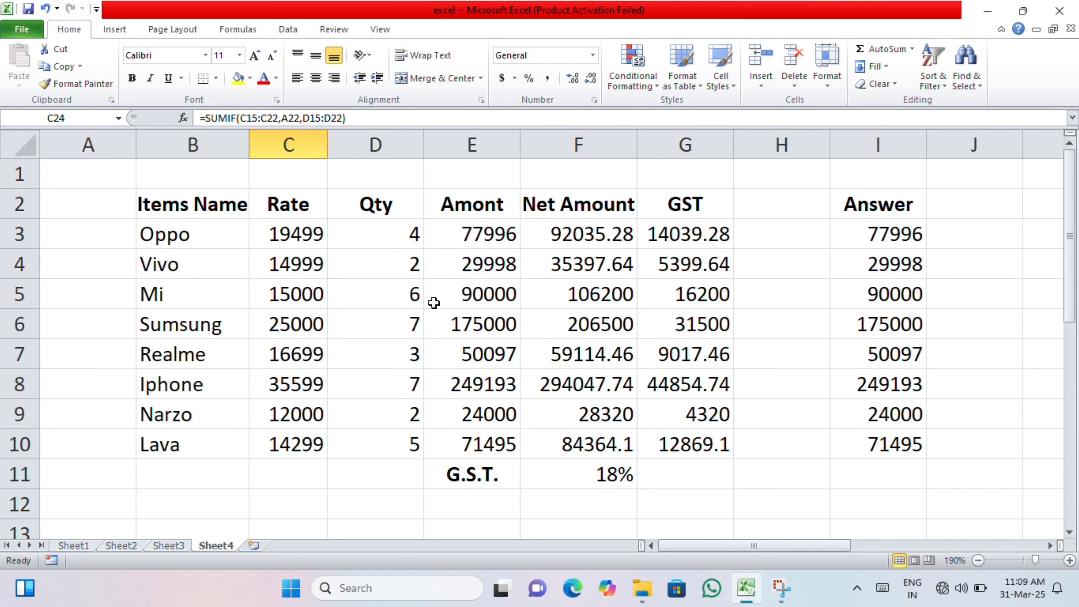